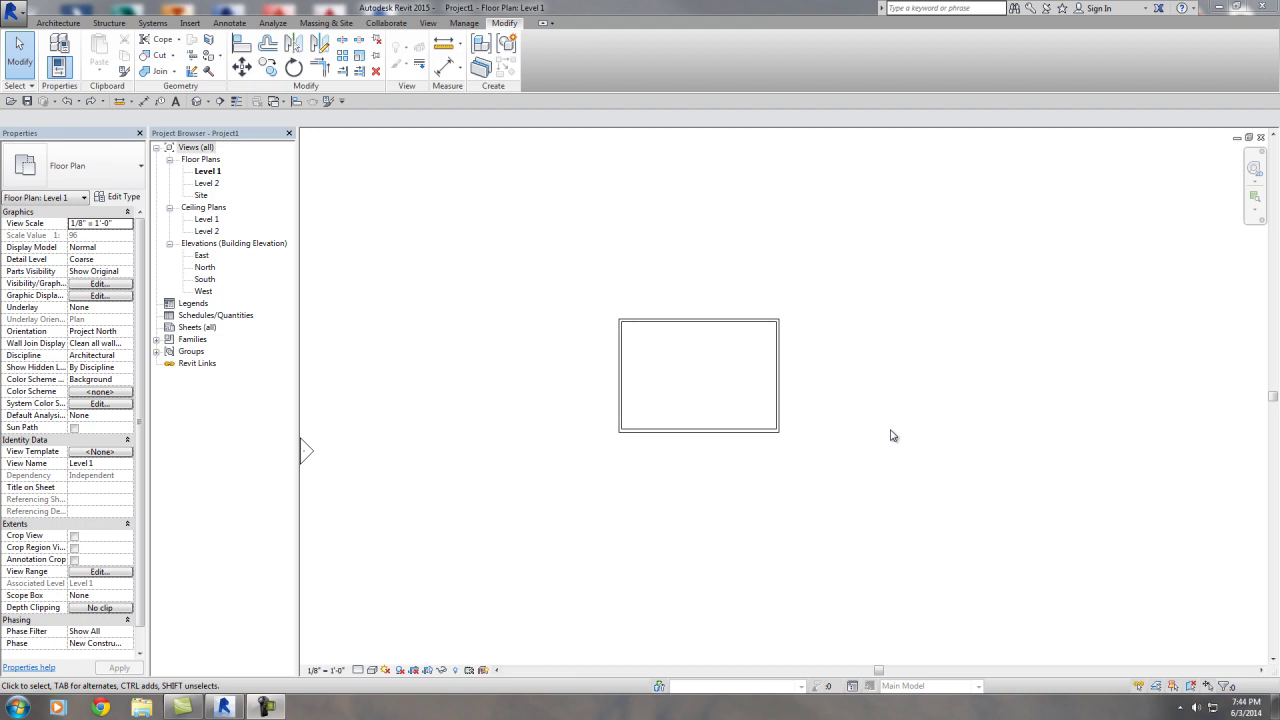
Place three Fixed 36" x 24" windows along the west wall of the Level 1 plan
{"action": "scroll", "coordinate": [816, 412], "scroll_direction": "up", "scroll_amount": 3}
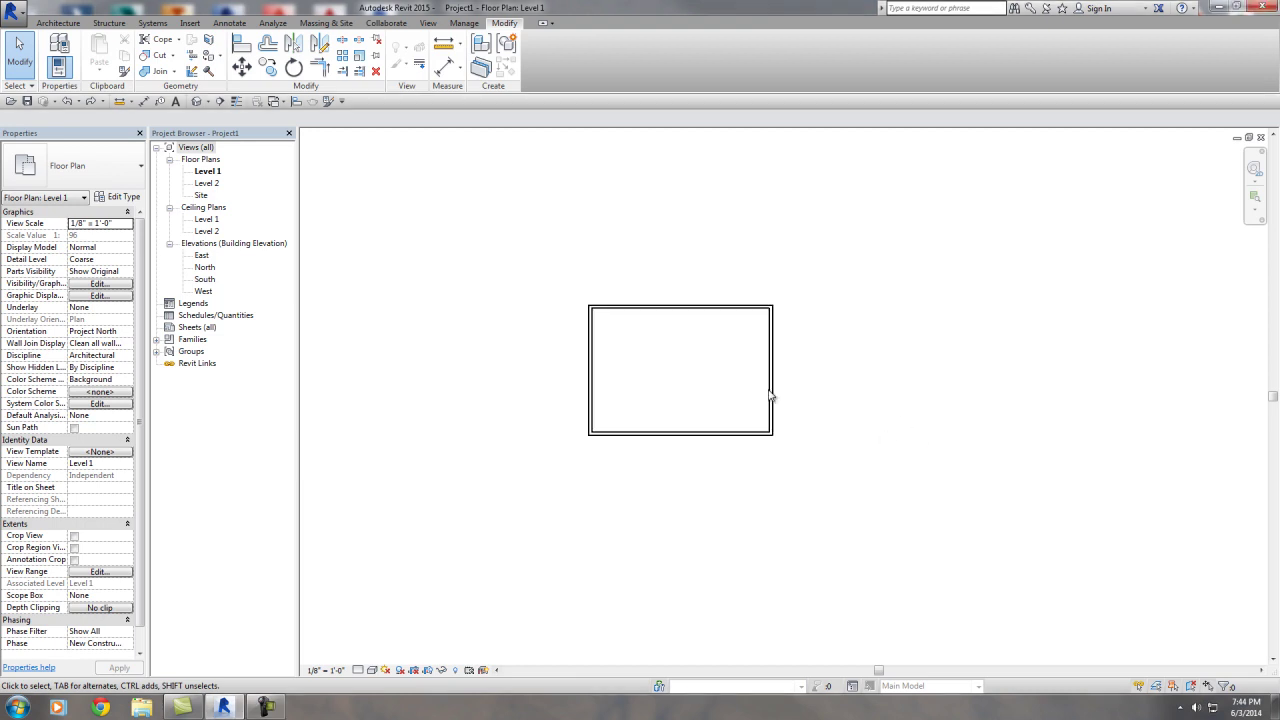
{"action": "middle_click_drag", "start_coordinate": [623, 369], "coordinate": [665, 444]}
{"action": "middle_click_drag", "start_coordinate": [740, 422], "coordinate": [766, 349]}
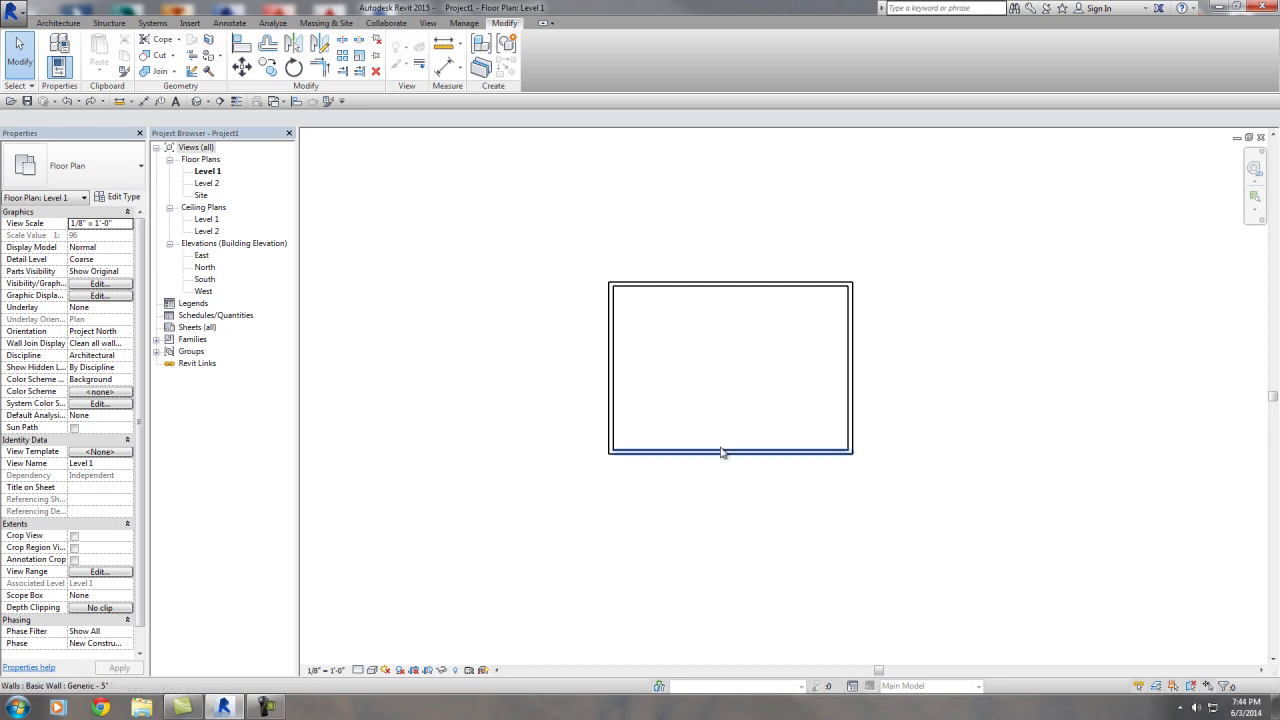
{"action": "scroll", "coordinate": [669, 327], "scroll_direction": "up", "scroll_amount": 1}
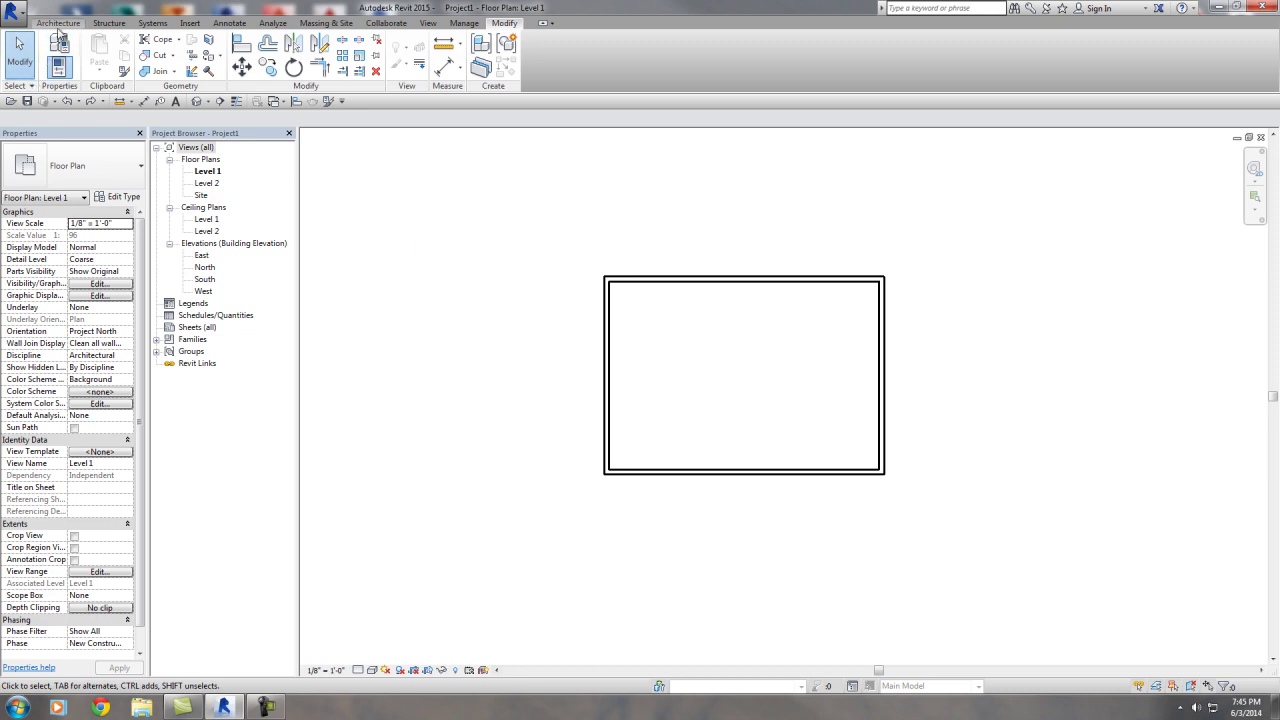
{"action": "left_click", "coordinate": [58, 22]}
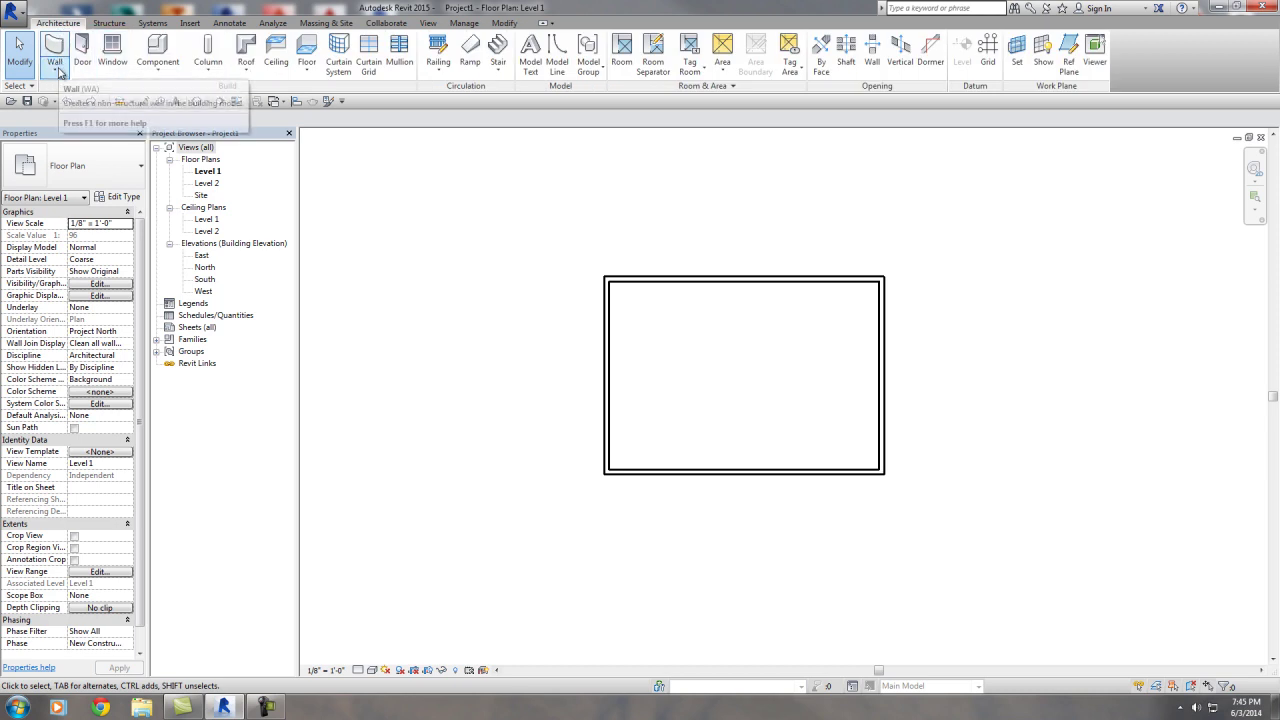
{"action": "left_click", "coordinate": [112, 62]}
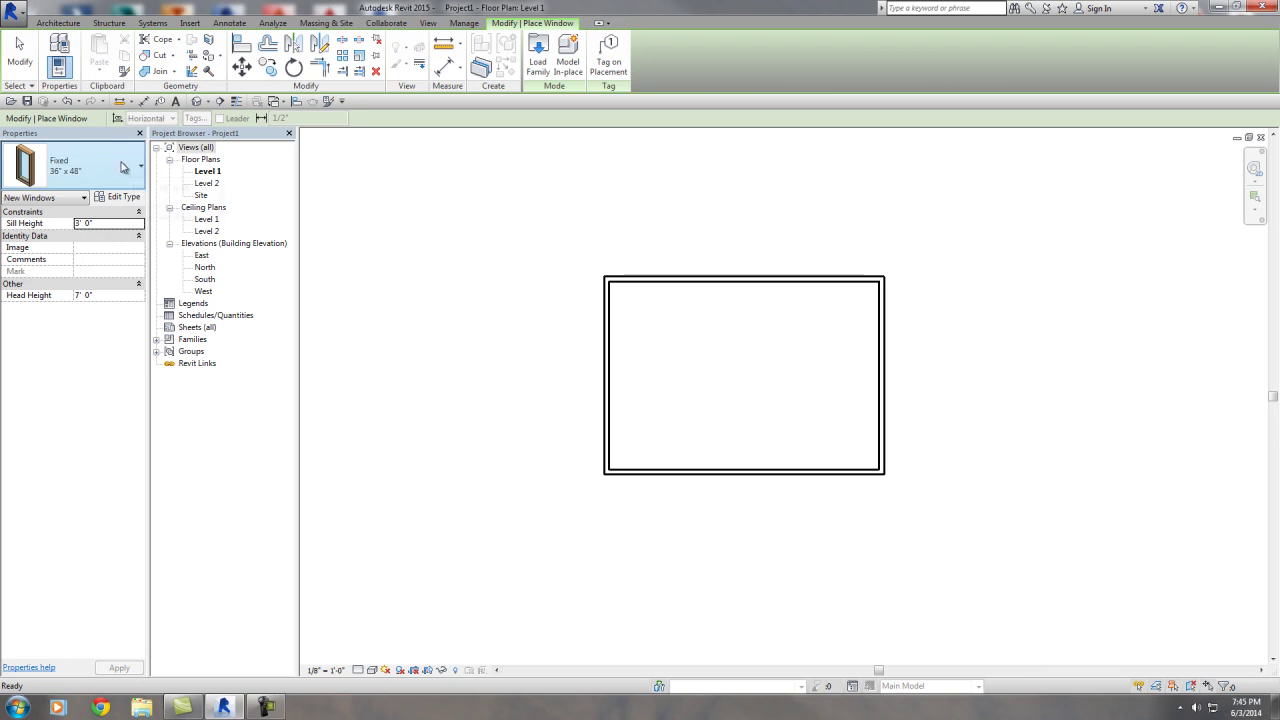
{"action": "left_click", "coordinate": [126, 168]}
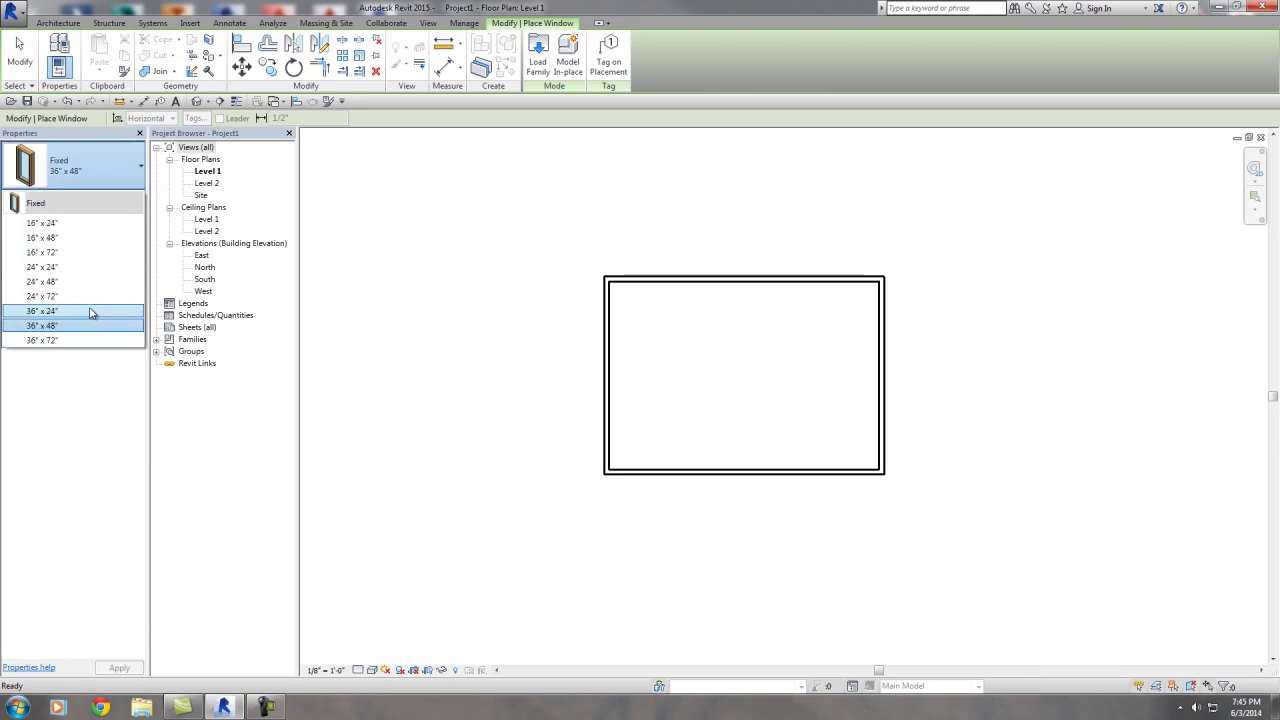
{"action": "left_click", "coordinate": [95, 312]}
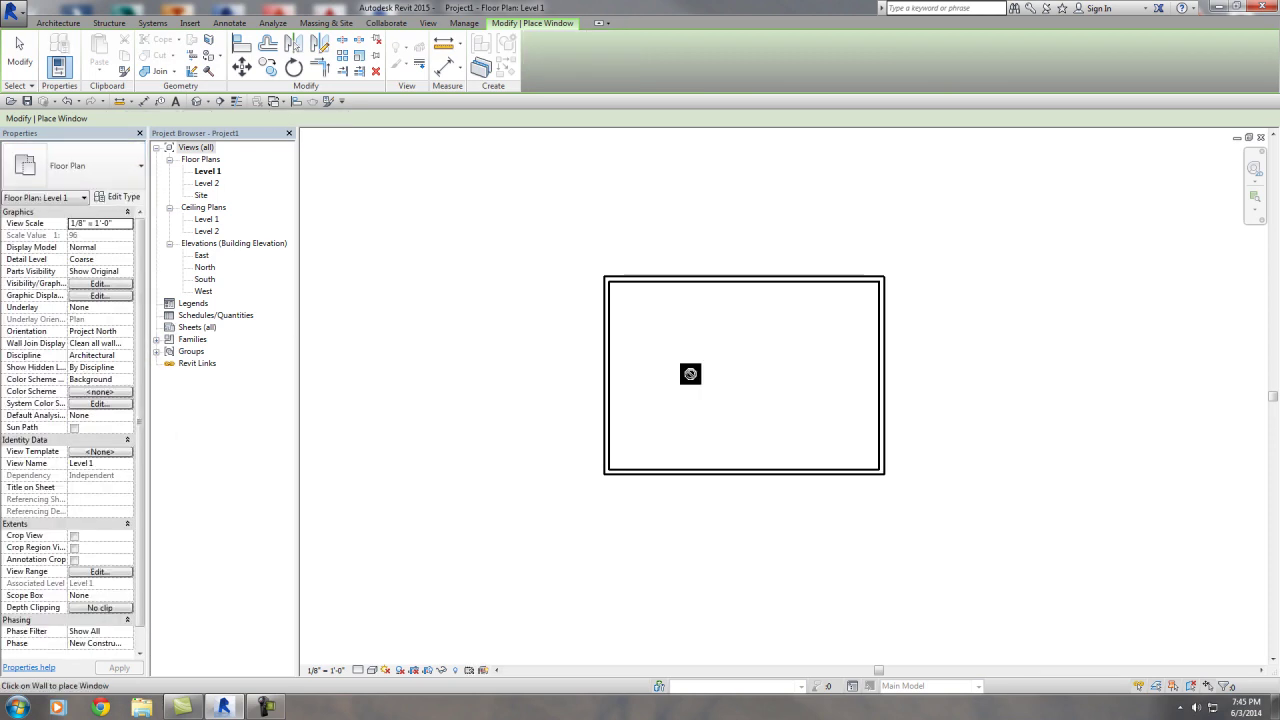
{"action": "left_click", "coordinate": [606, 355]}
{"action": "left_click", "coordinate": [607, 414]}
Place three Fixed 24" x 72" windows along the south wall of the plan
{"action": "left_click", "coordinate": [105, 170]}
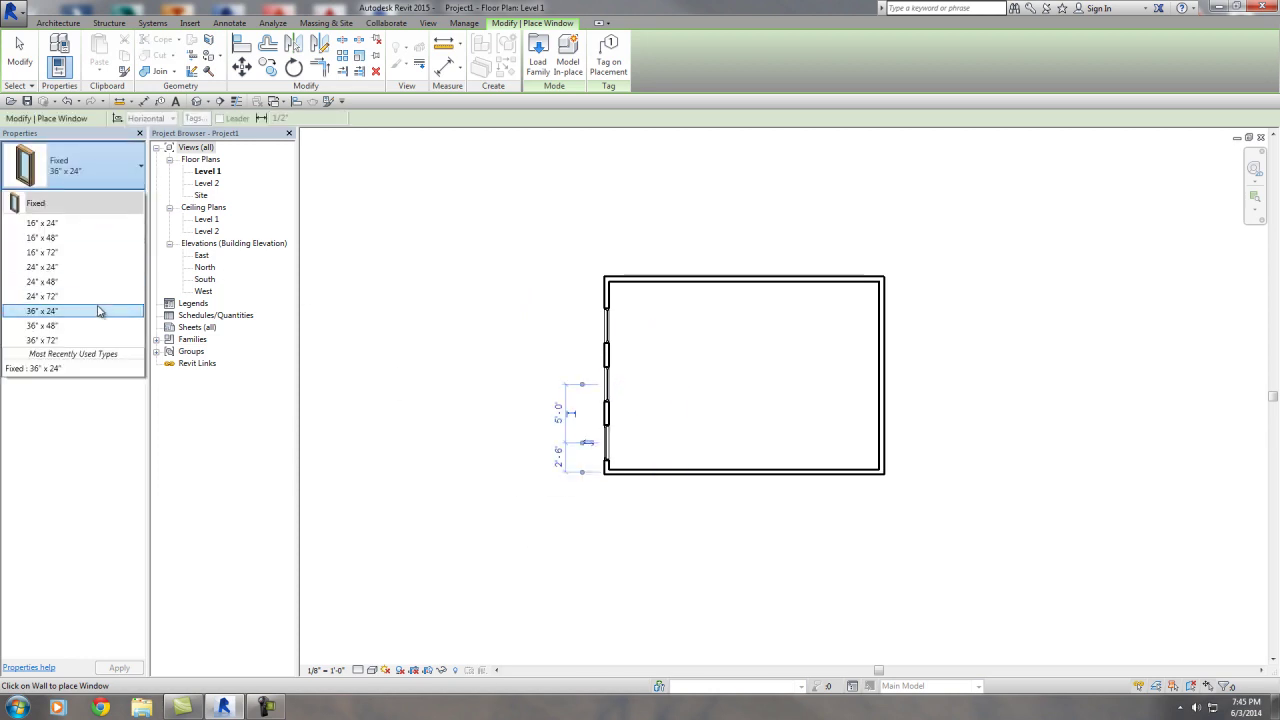
{"action": "left_click", "coordinate": [97, 296]}
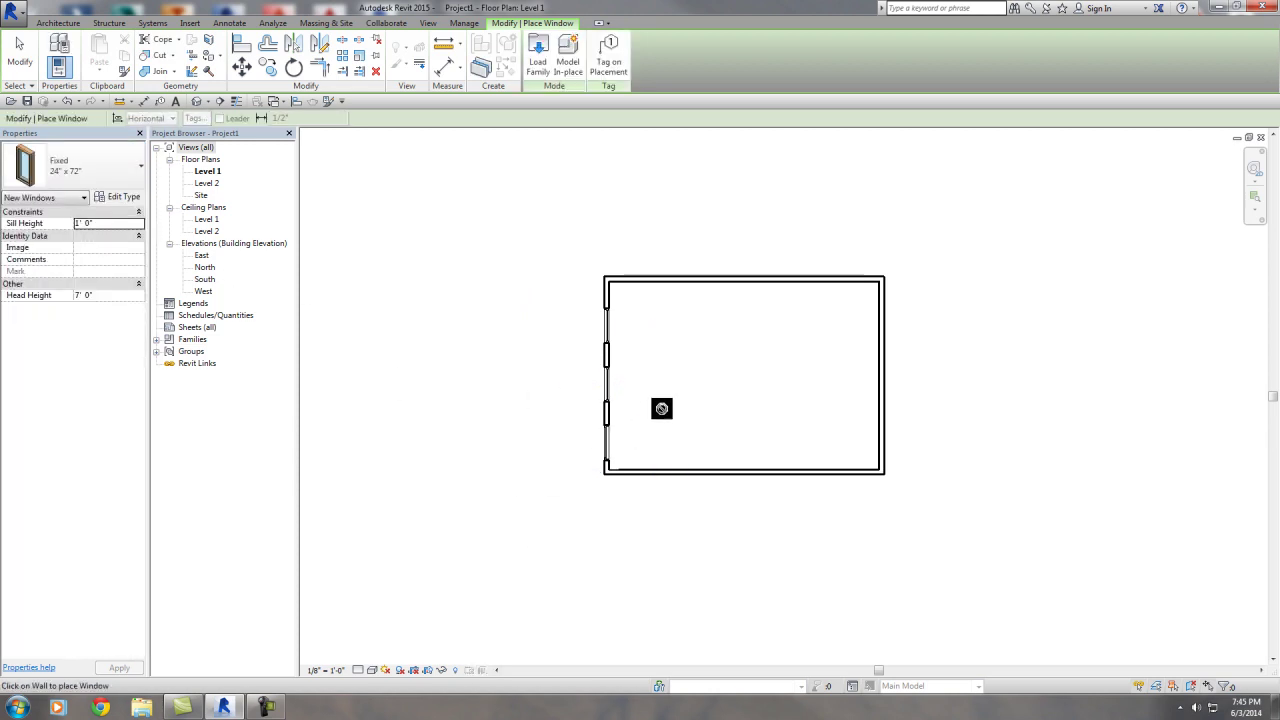
{"action": "left_click", "coordinate": [667, 472]}
{"action": "left_click", "coordinate": [747, 472]}
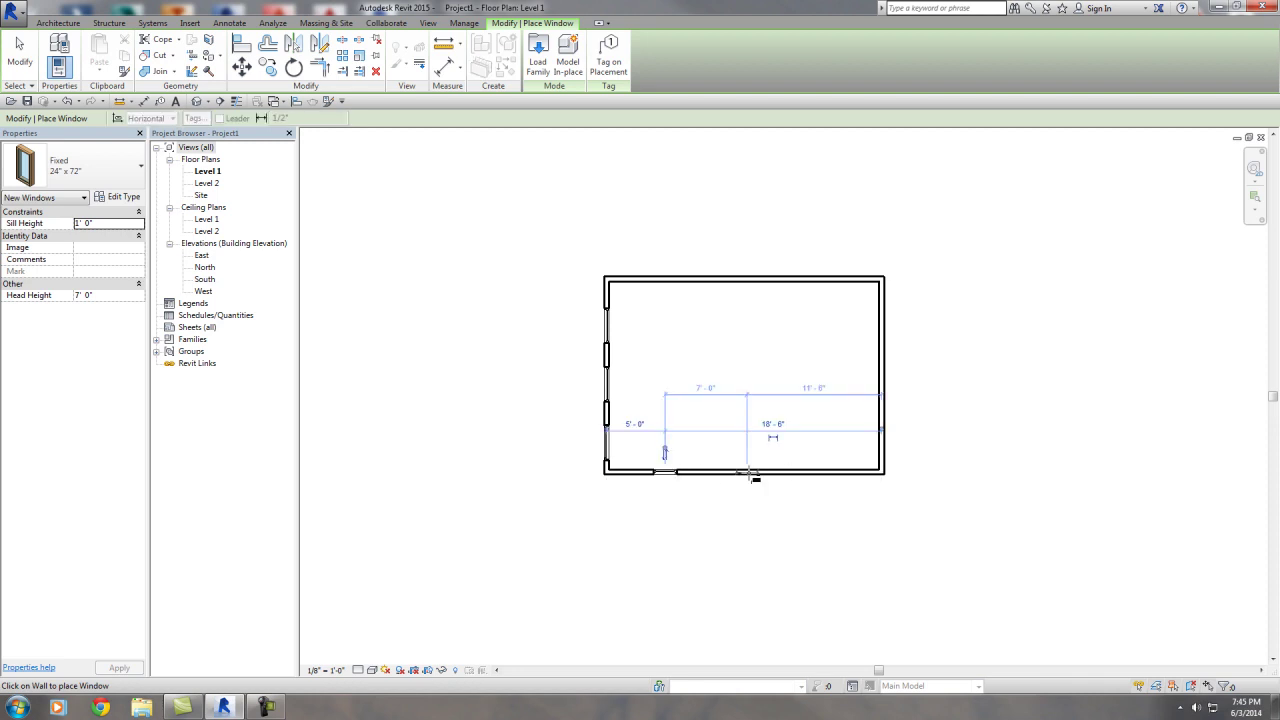
{"action": "left_click", "coordinate": [819, 472]}
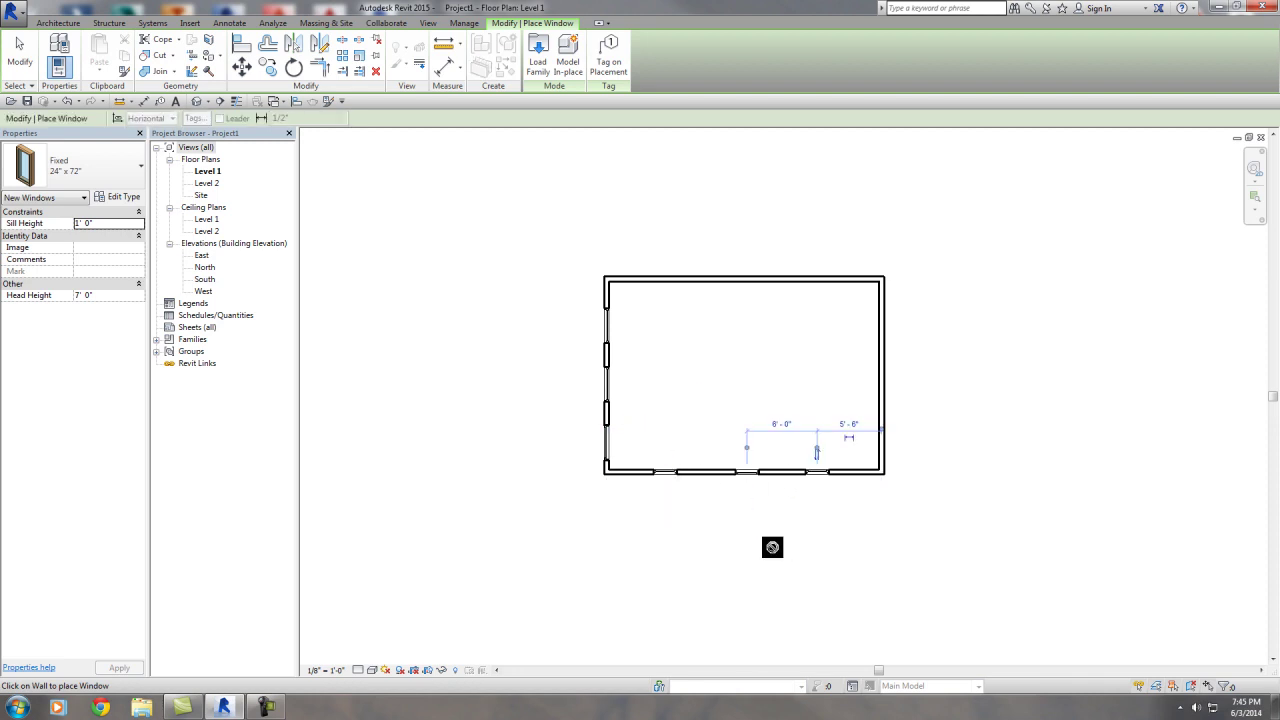
{"action": "key", "text": "Escape"}
{"action": "key", "text": "Escape"}
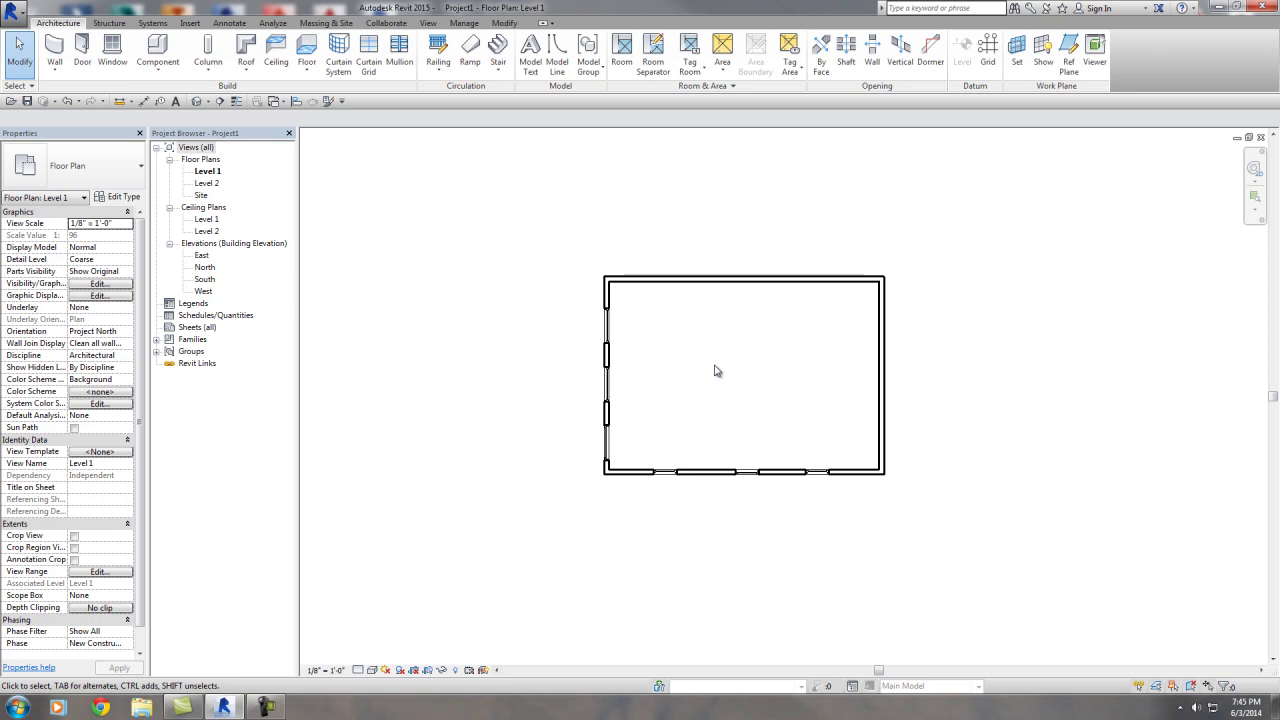
Tag the three west wall windows by category, with leaders
{"action": "middle_click_drag", "start_coordinate": [714, 369], "coordinate": [703, 376]}
{"action": "scroll", "coordinate": [703, 376], "scroll_direction": "up", "scroll_amount": 3}
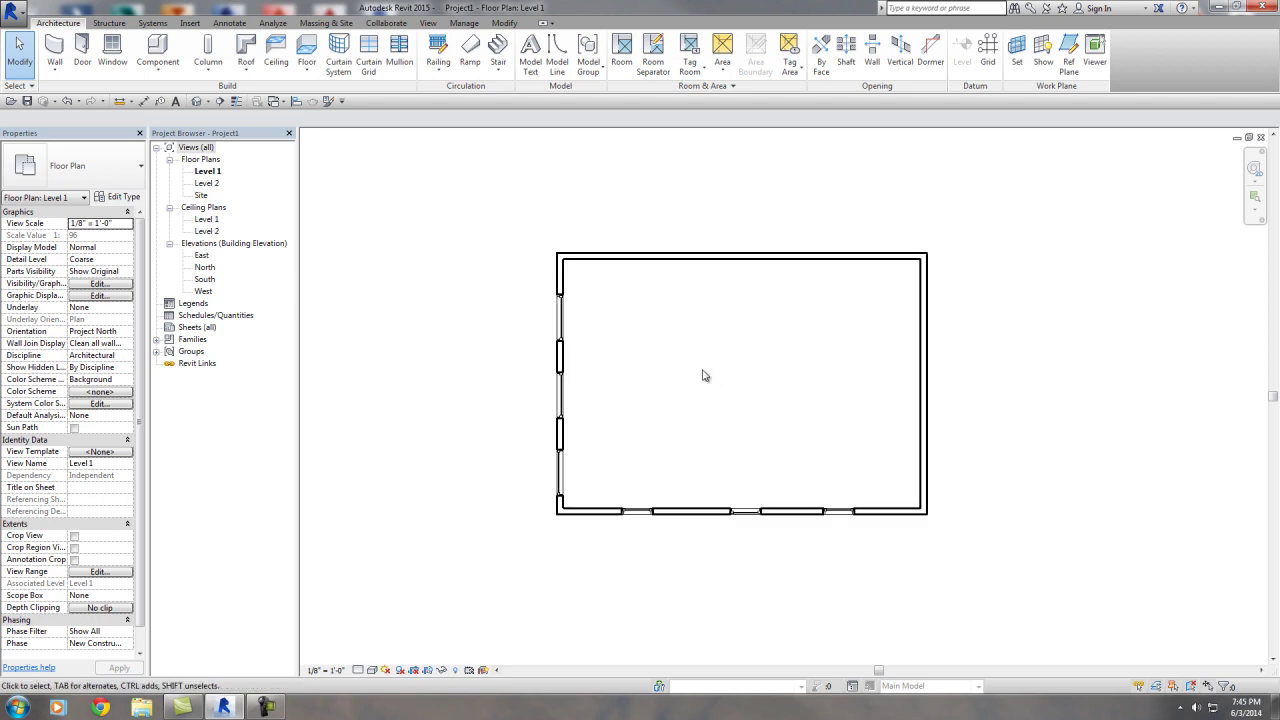
{"action": "left_click", "coordinate": [248, 25]}
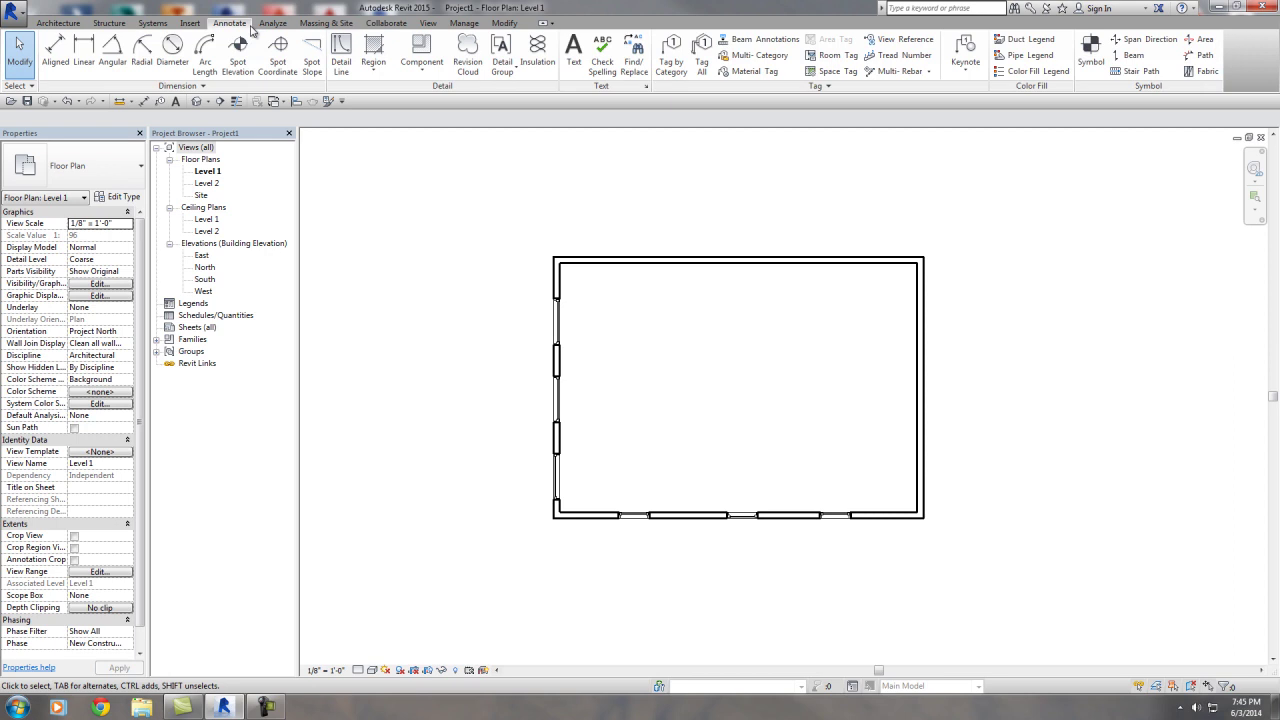
{"action": "left_click", "coordinate": [672, 58]}
{"action": "scroll", "coordinate": [511, 331], "scroll_direction": "up", "scroll_amount": 2}
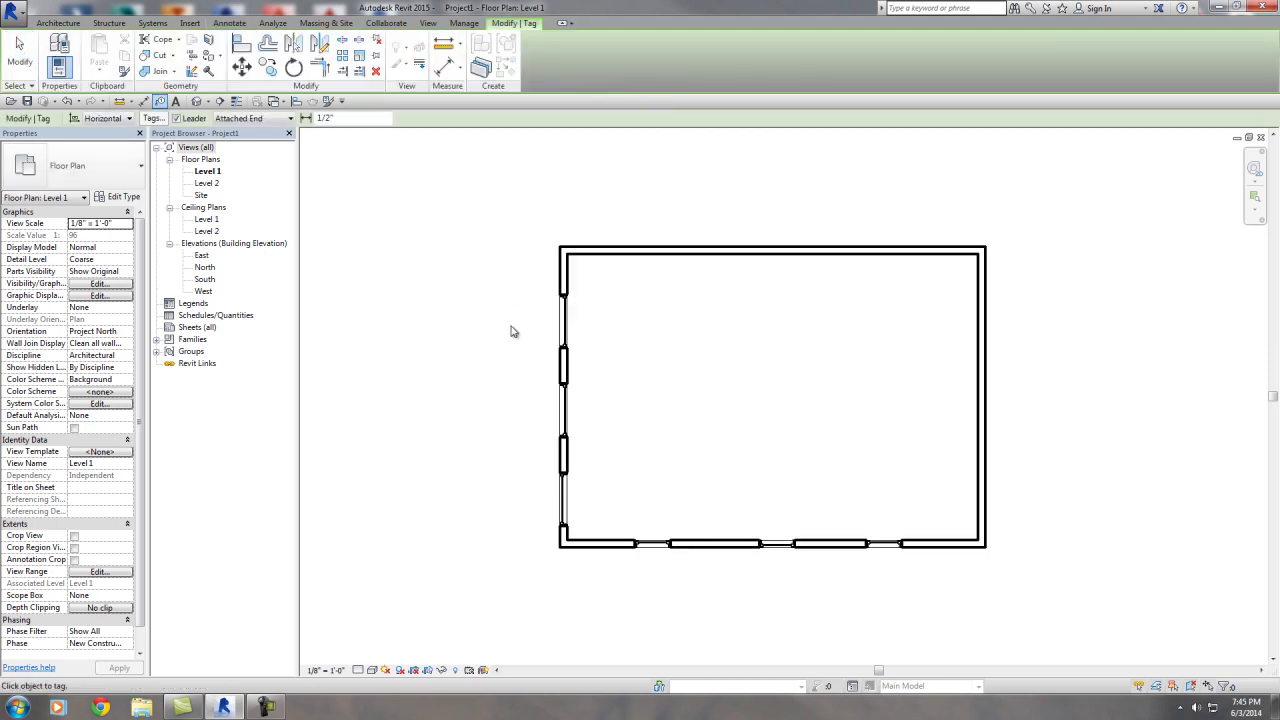
{"action": "left_click", "coordinate": [570, 320]}
{"action": "left_click", "coordinate": [561, 422]}
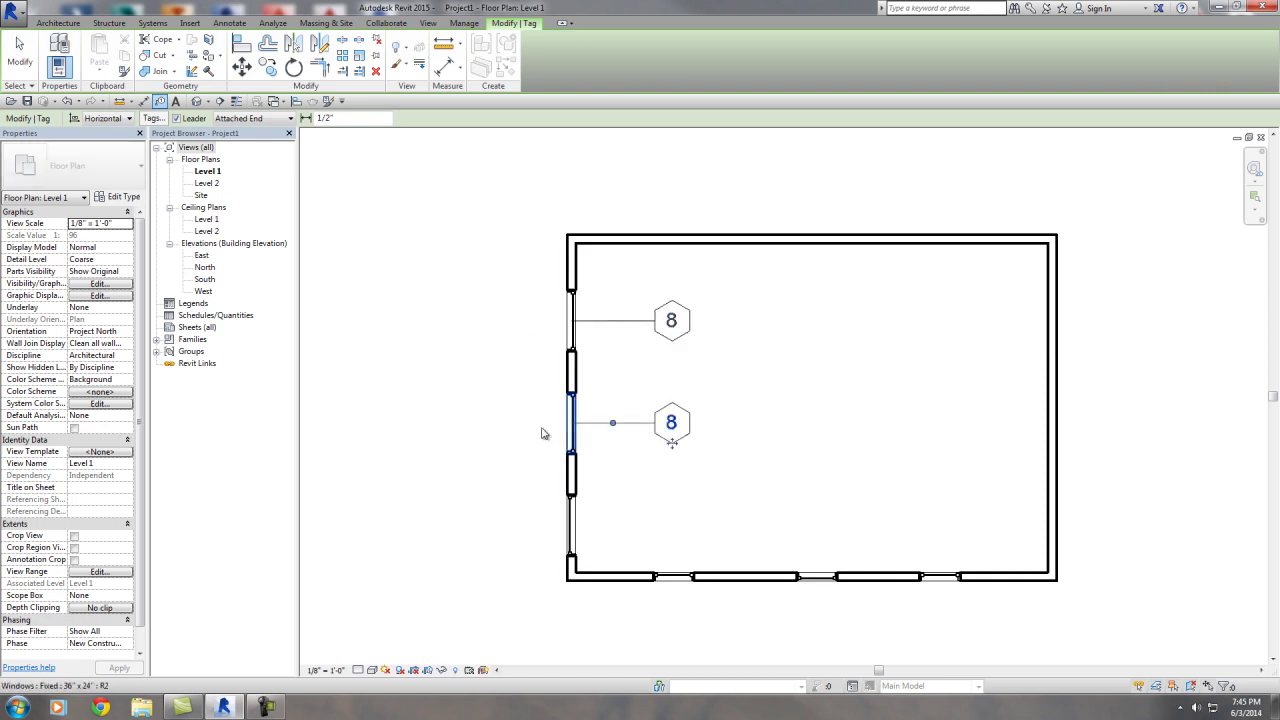
{"action": "left_click", "coordinate": [549, 523]}
Tag the three south wall windows by category, with leaders
{"action": "middle_click_drag", "start_coordinate": [511, 492], "coordinate": [477, 344]}
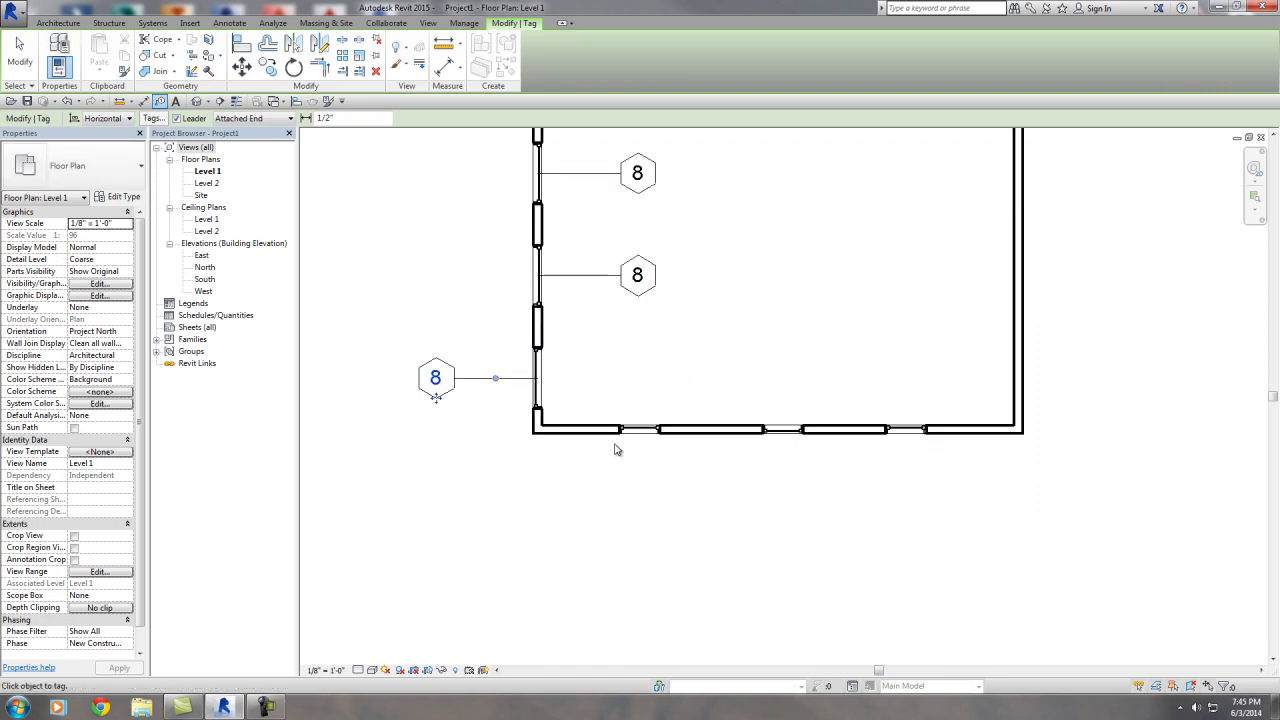
{"action": "left_click", "coordinate": [643, 440]}
{"action": "left_click", "coordinate": [762, 435]}
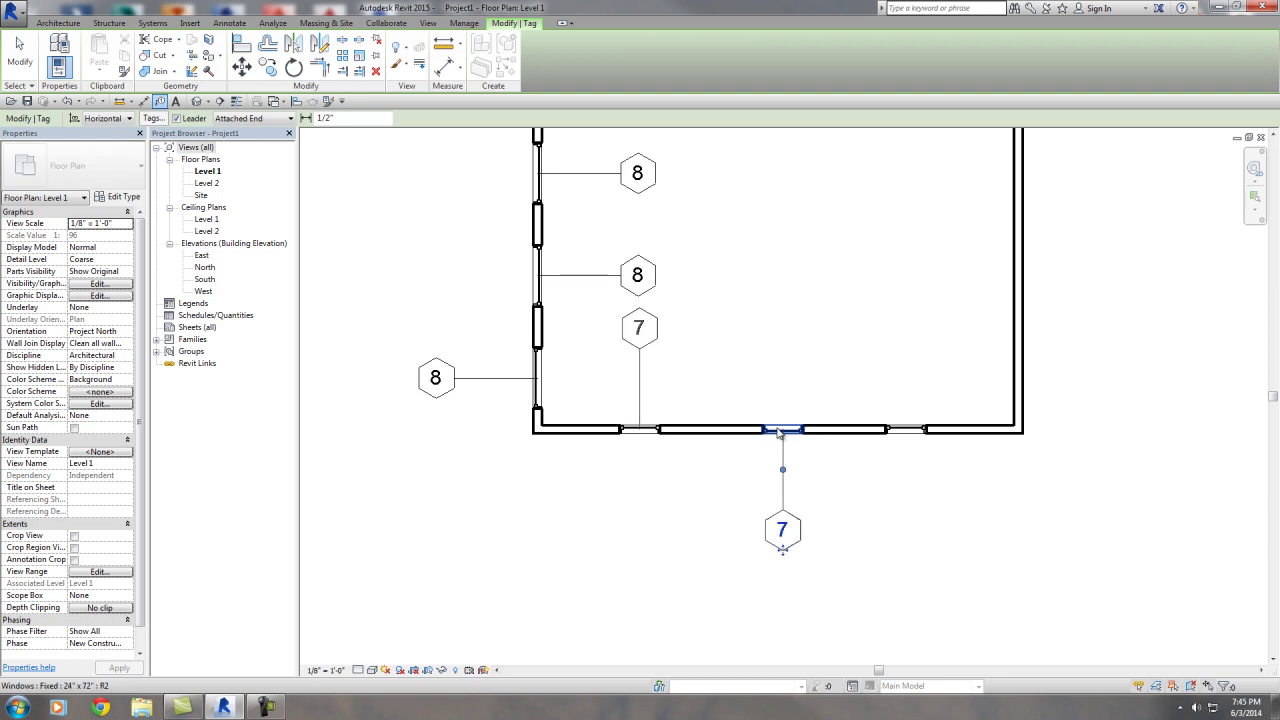
{"action": "left_click", "coordinate": [900, 434]}
{"action": "key", "text": "Escape"}
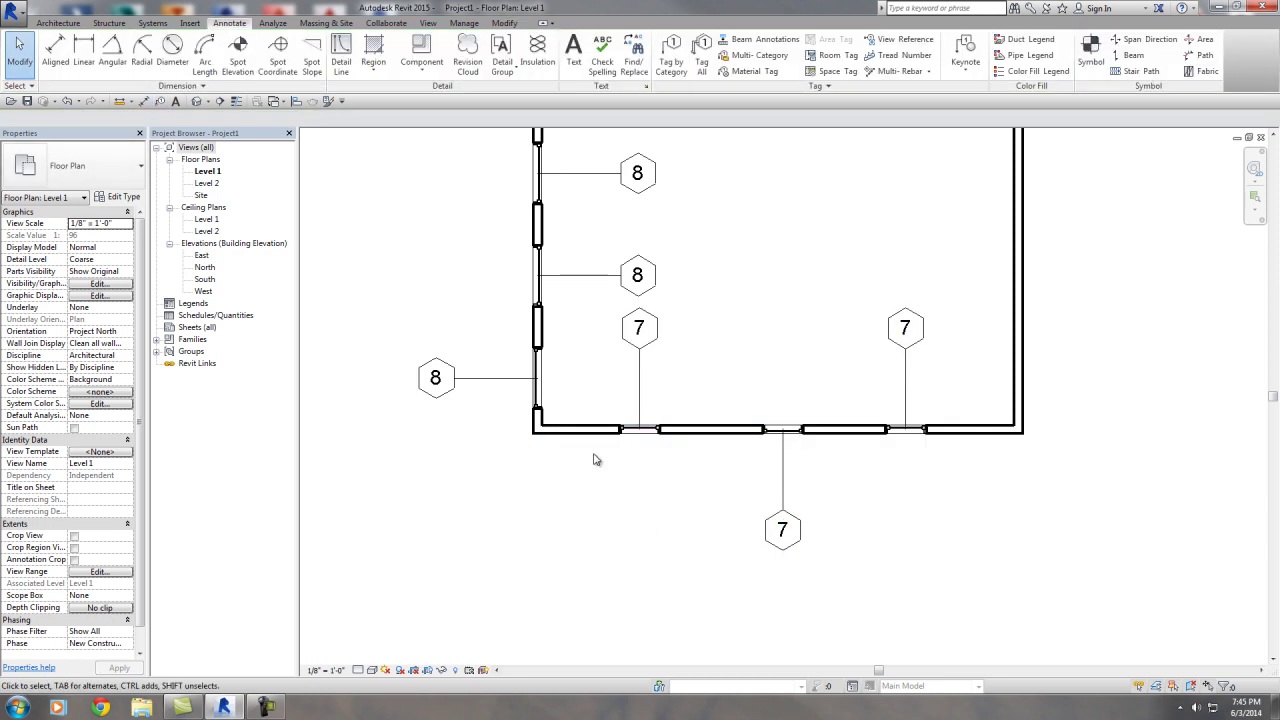
Line up the three south wall window tags in a row inside the room, closer to the wall
{"action": "scroll", "coordinate": [598, 470], "scroll_direction": "down", "scroll_amount": 1}
{"action": "middle_click_drag", "start_coordinate": [551, 517], "coordinate": [546, 554]}
{"action": "scroll", "coordinate": [689, 363], "scroll_direction": "up", "scroll_amount": 1}
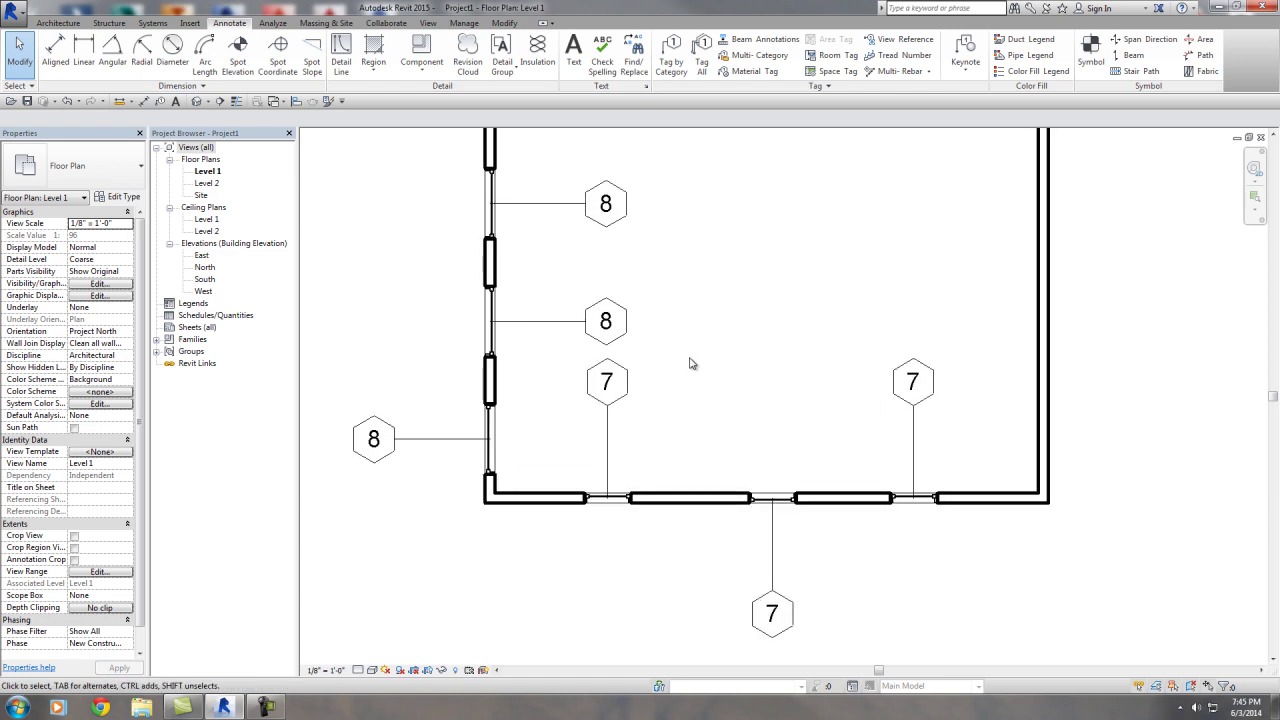
{"action": "left_click", "coordinate": [624, 399]}
{"action": "left_click_drag", "start_coordinate": [609, 410], "coordinate": [612, 457]}
{"action": "left_click", "coordinate": [770, 615]}
{"action": "left_click_drag", "start_coordinate": [776, 645], "coordinate": [778, 452]}
{"action": "left_click", "coordinate": [891, 399]}
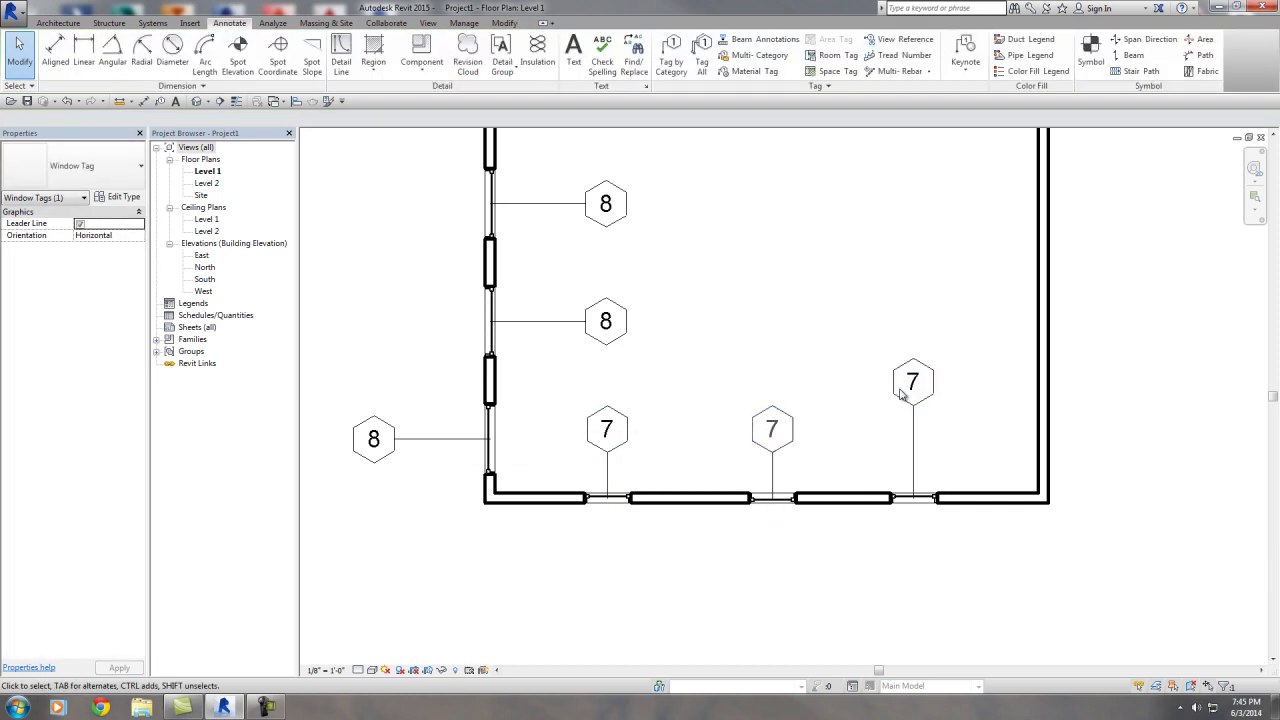
{"action": "left_click", "coordinate": [908, 406]}
{"action": "left_click_drag", "start_coordinate": [912, 409], "coordinate": [913, 450]}
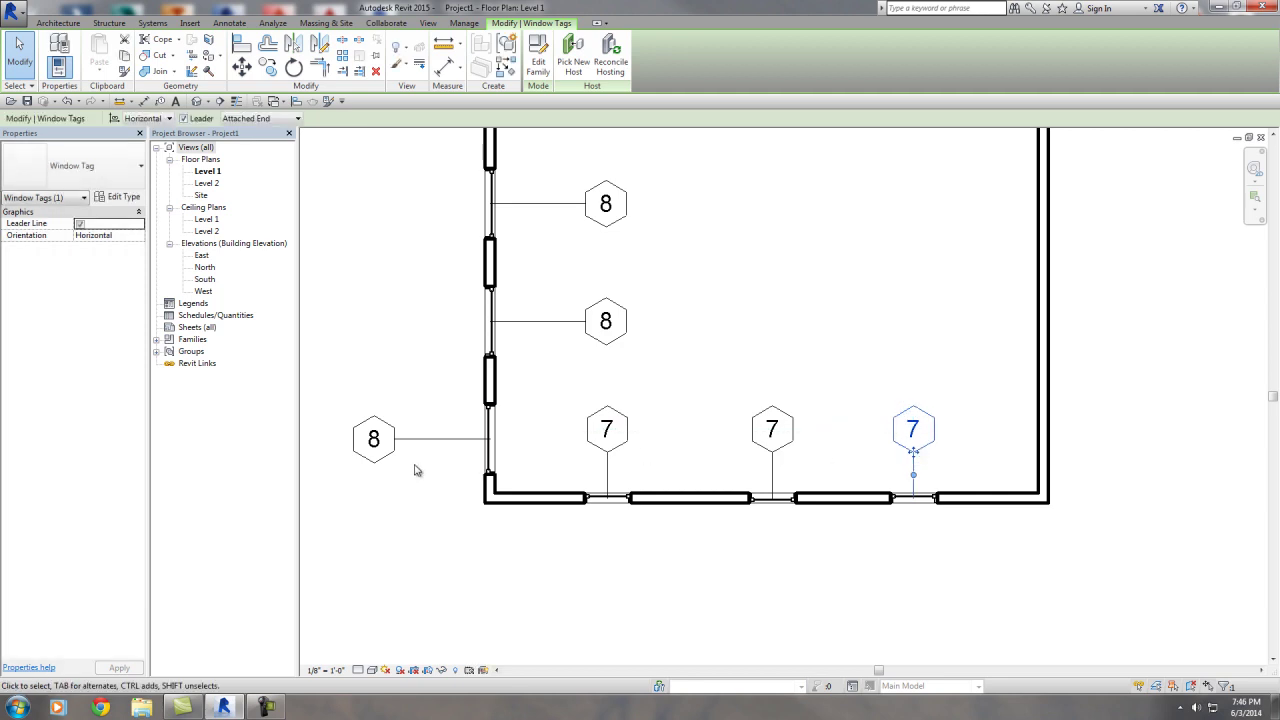
{"action": "left_click", "coordinate": [462, 478]}
Line up the three west wall window tags in a column outside the building, close to the wall
{"action": "left_click", "coordinate": [604, 338]}
{"action": "left_click_drag", "start_coordinate": [604, 342], "coordinate": [416, 352]}
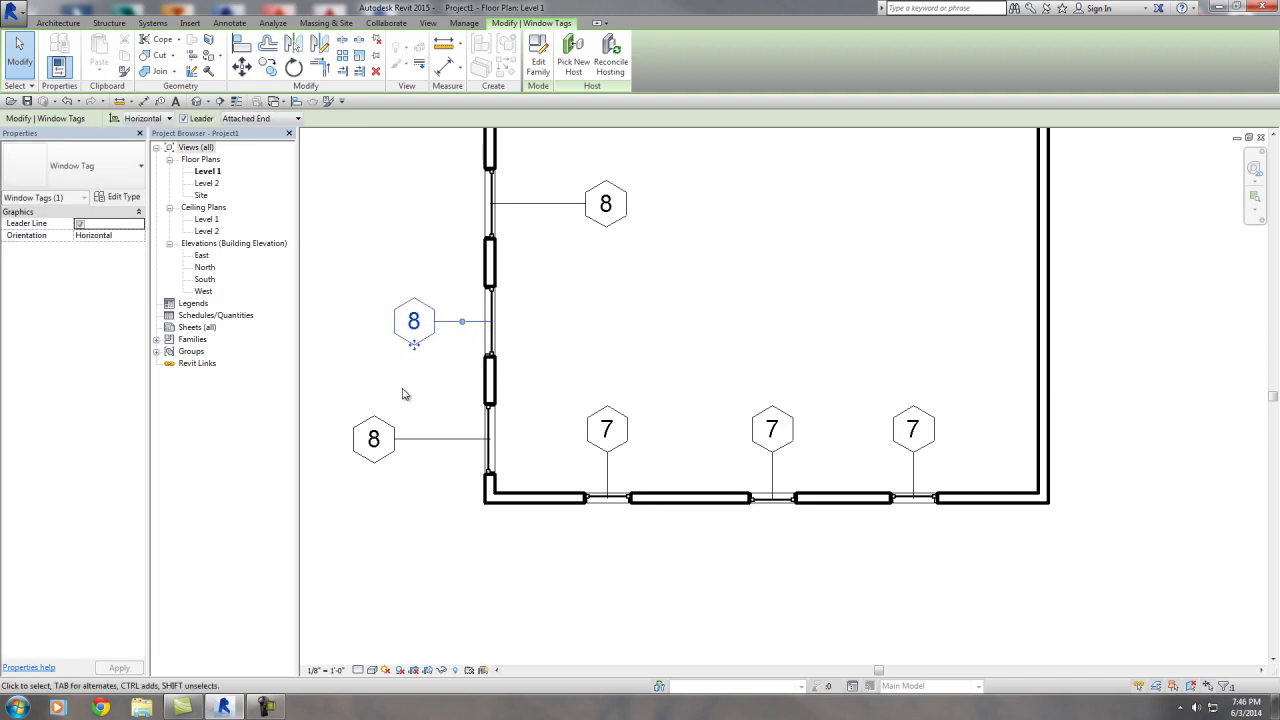
{"action": "left_click", "coordinate": [373, 445]}
{"action": "left_click_drag", "start_coordinate": [376, 467], "coordinate": [416, 464]}
{"action": "left_click", "coordinate": [606, 272]}
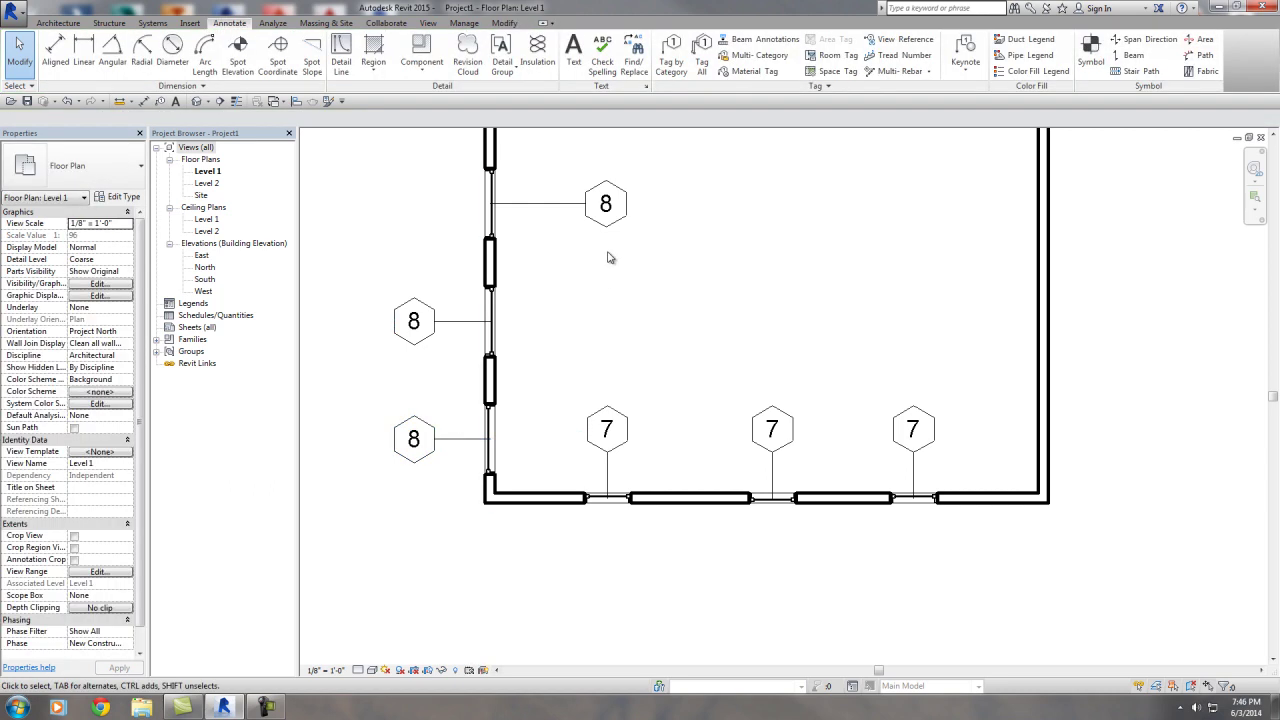
{"action": "left_click", "coordinate": [608, 220]}
{"action": "left_click_drag", "start_coordinate": [608, 224], "coordinate": [419, 230]}
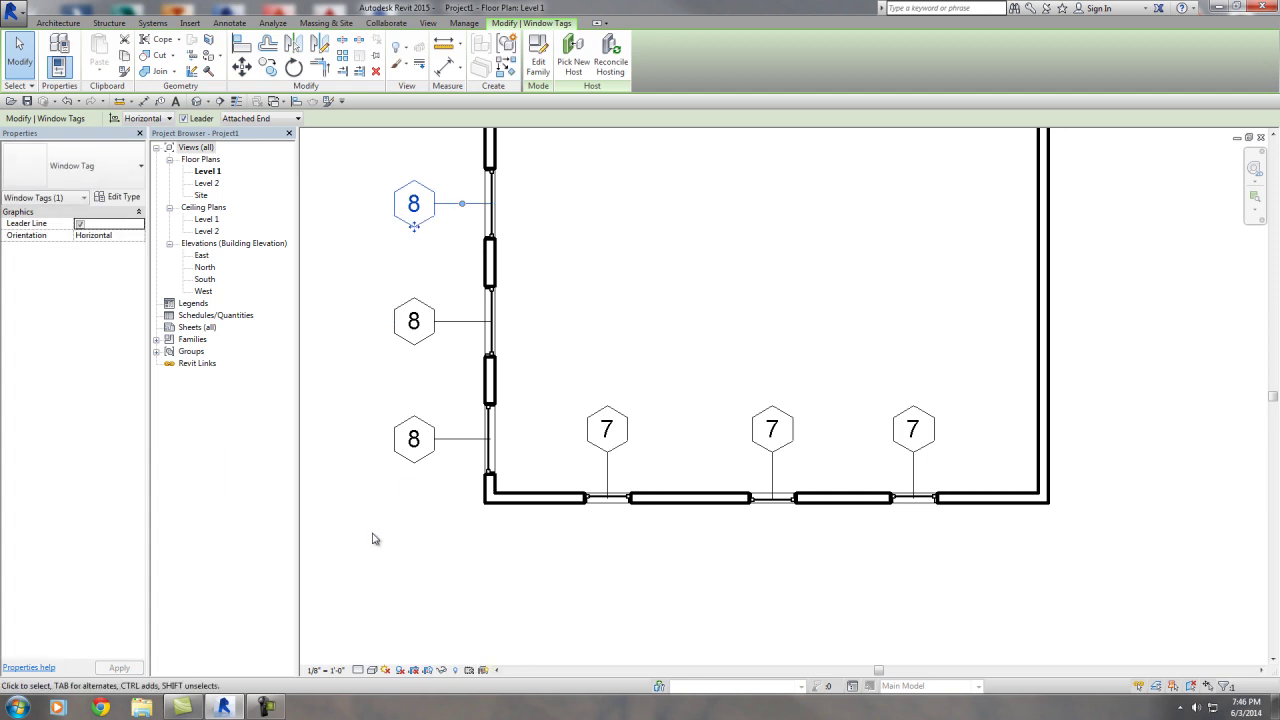
Set the floor plan's view scale to 1/4" = 1'-0"
{"action": "left_click", "coordinate": [326, 670]}
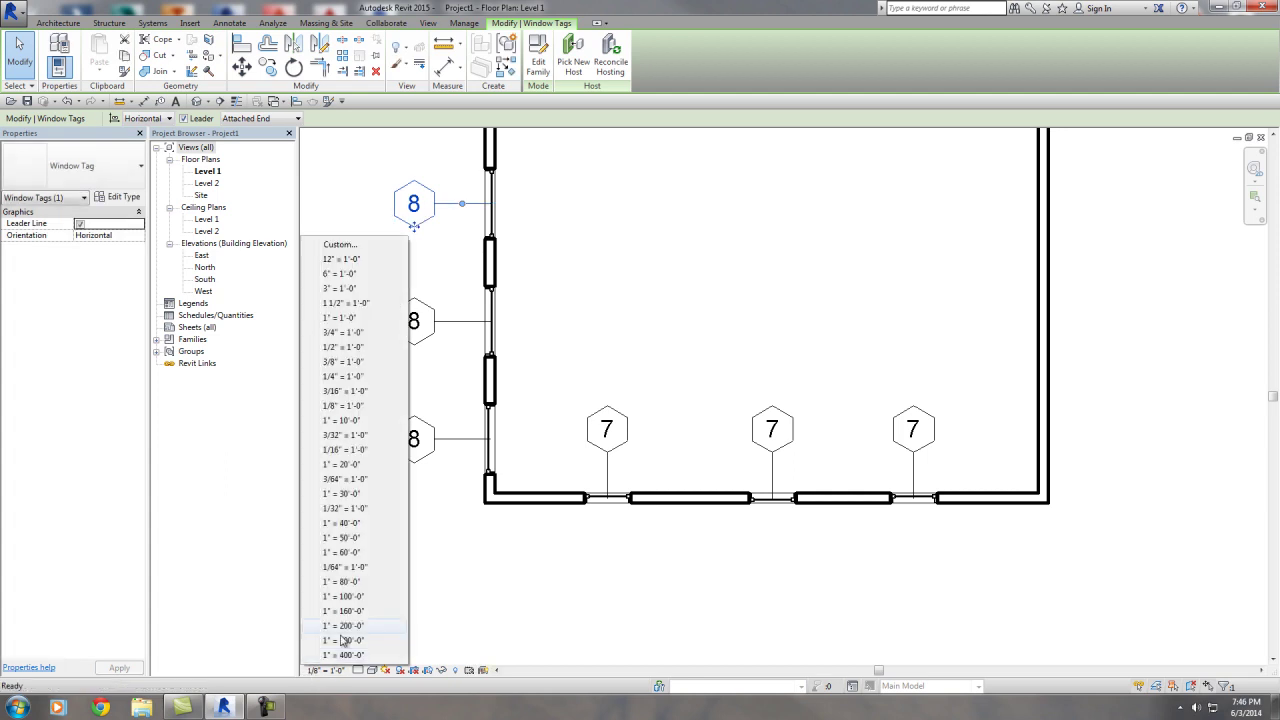
{"action": "left_click", "coordinate": [354, 376]}
{"action": "mouse_move", "coordinate": [571, 269]}
{"action": "middle_mouse_down"}
{"action": "mouse_move", "coordinate": [647, 389]}
{"action": "mouse_move", "coordinate": [620, 429]}
{"action": "middle_mouse_up"}
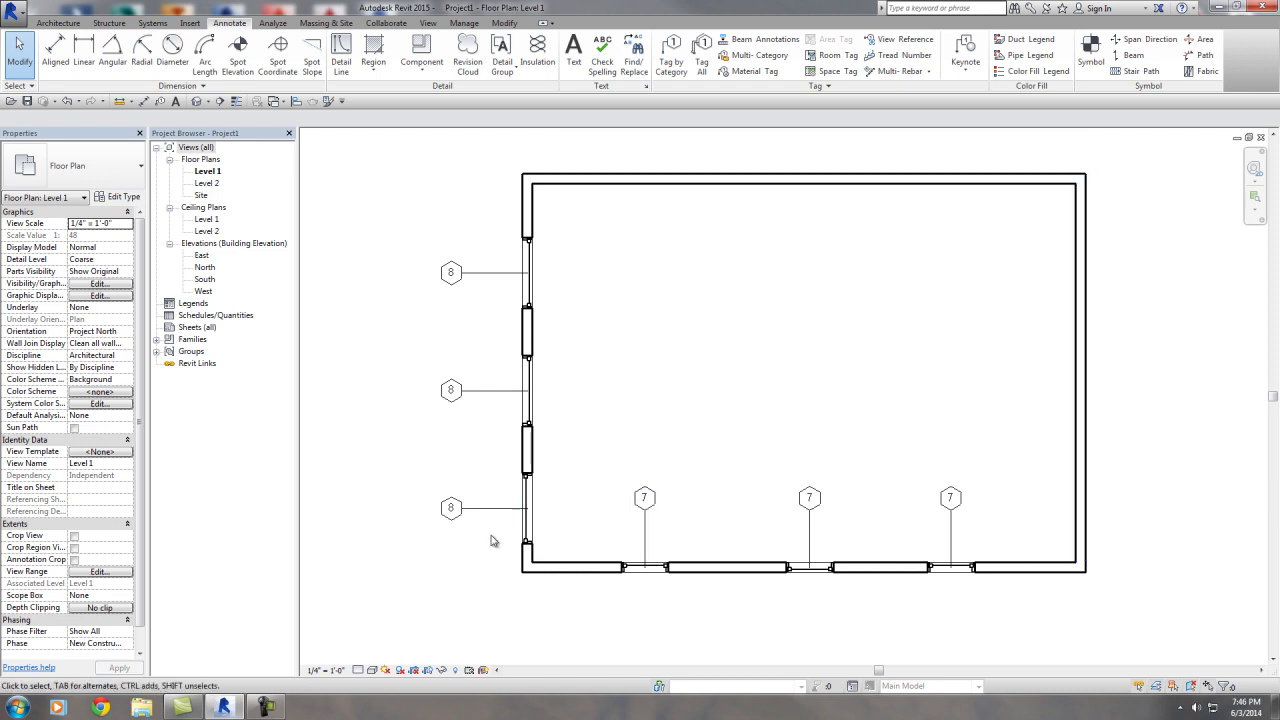
Change the type mark of the 24" x 72" south wall windows to 1 through one of their tags, accepting the type change
{"action": "scroll", "coordinate": [626, 543], "scroll_direction": "up", "scroll_amount": 1}
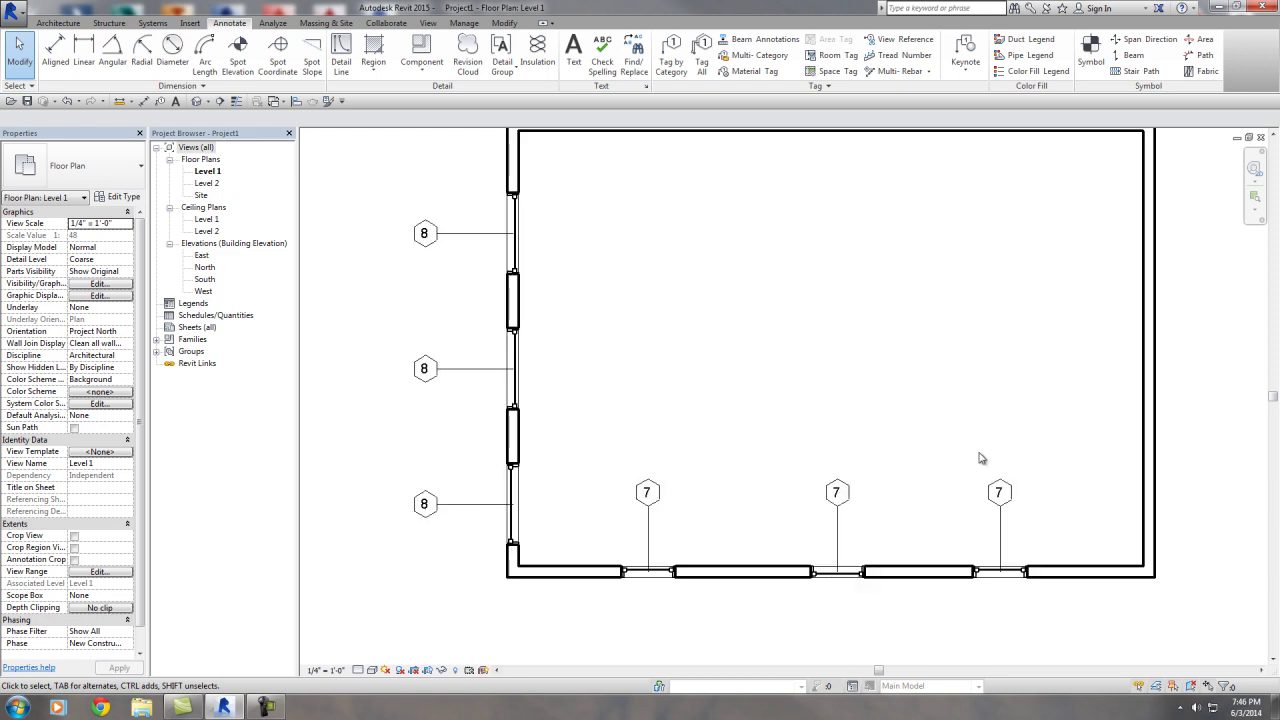
{"action": "scroll", "coordinate": [995, 512], "scroll_direction": "up", "scroll_amount": 1}
{"action": "double_click", "coordinate": [1003, 490]}
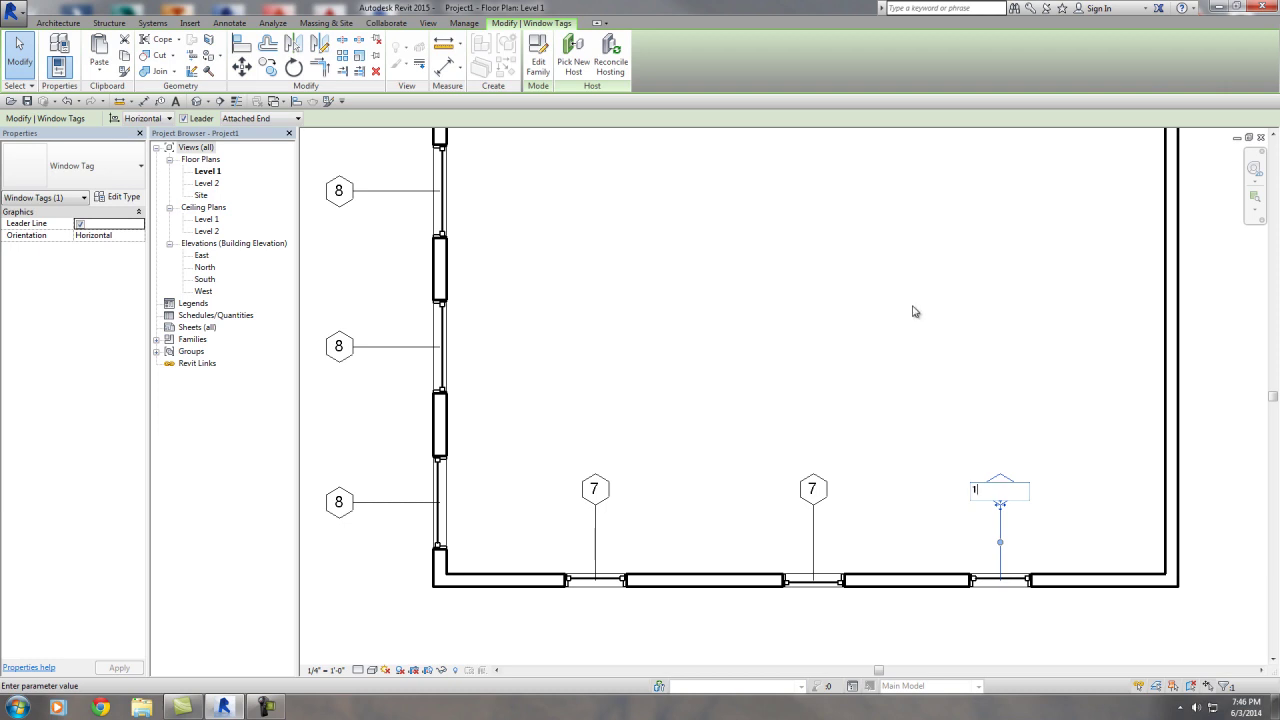
{"action": "type", "text": "1"}
{"action": "key", "text": "Return"}
{"action": "left_click", "coordinate": [668, 361]}
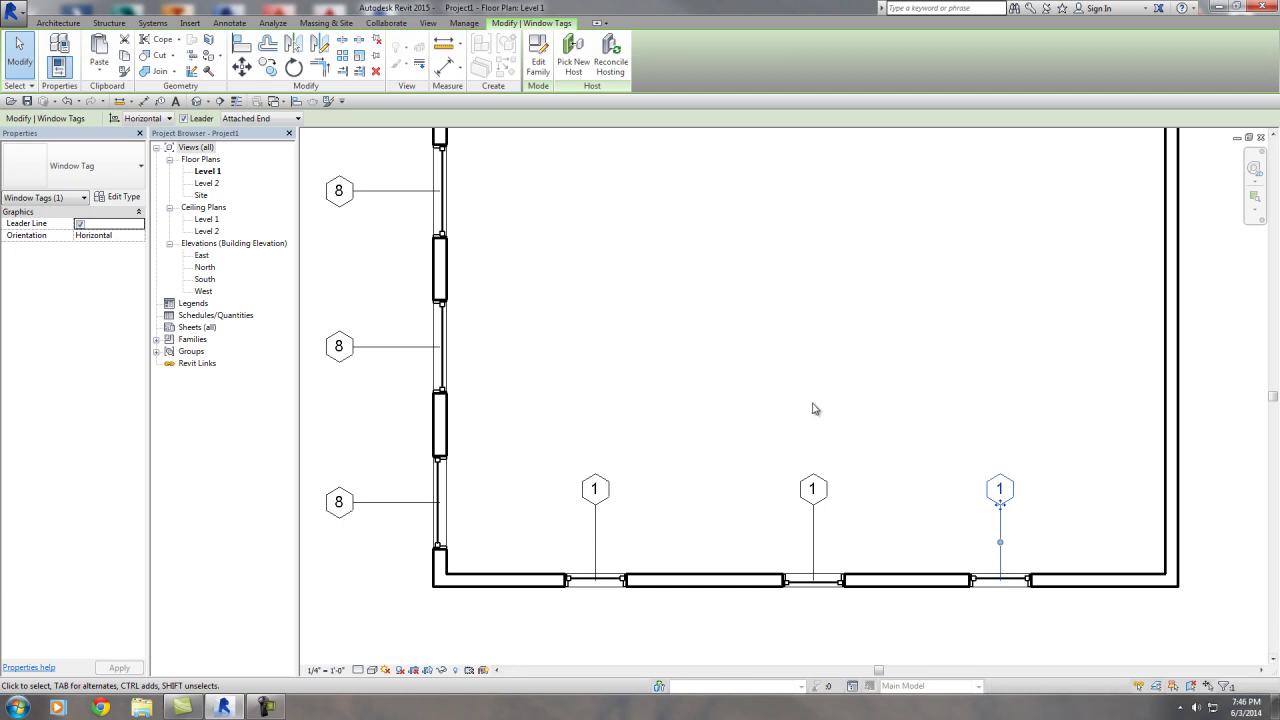
Change the type mark of the 36" x 24" west wall windows to 2 through one of their tags, accepting the type change
{"action": "scroll", "coordinate": [897, 494], "scroll_direction": "up", "scroll_amount": 1, "text": "ctrl"}
{"action": "middle_click_drag", "start_coordinate": [551, 531], "coordinate": [702, 498]}
{"action": "double_click", "coordinate": [496, 500]}
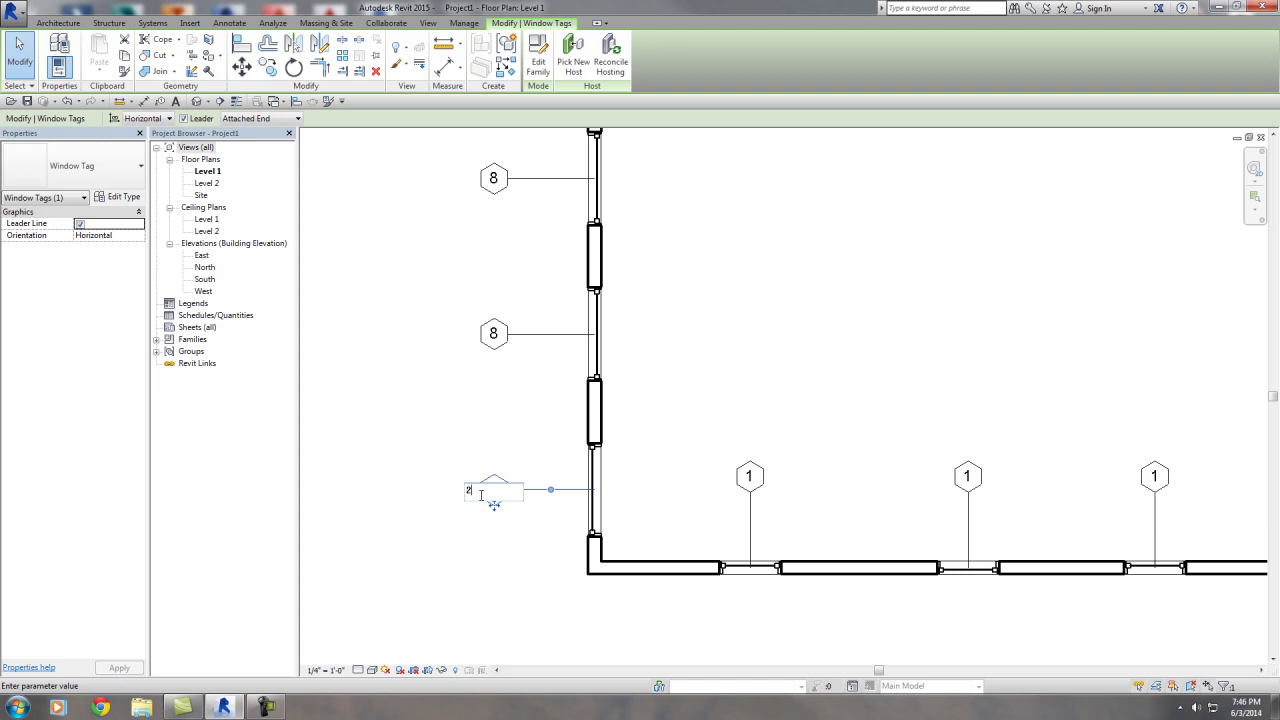
{"action": "type", "text": "2"}
{"action": "left_click", "coordinate": [346, 410]}
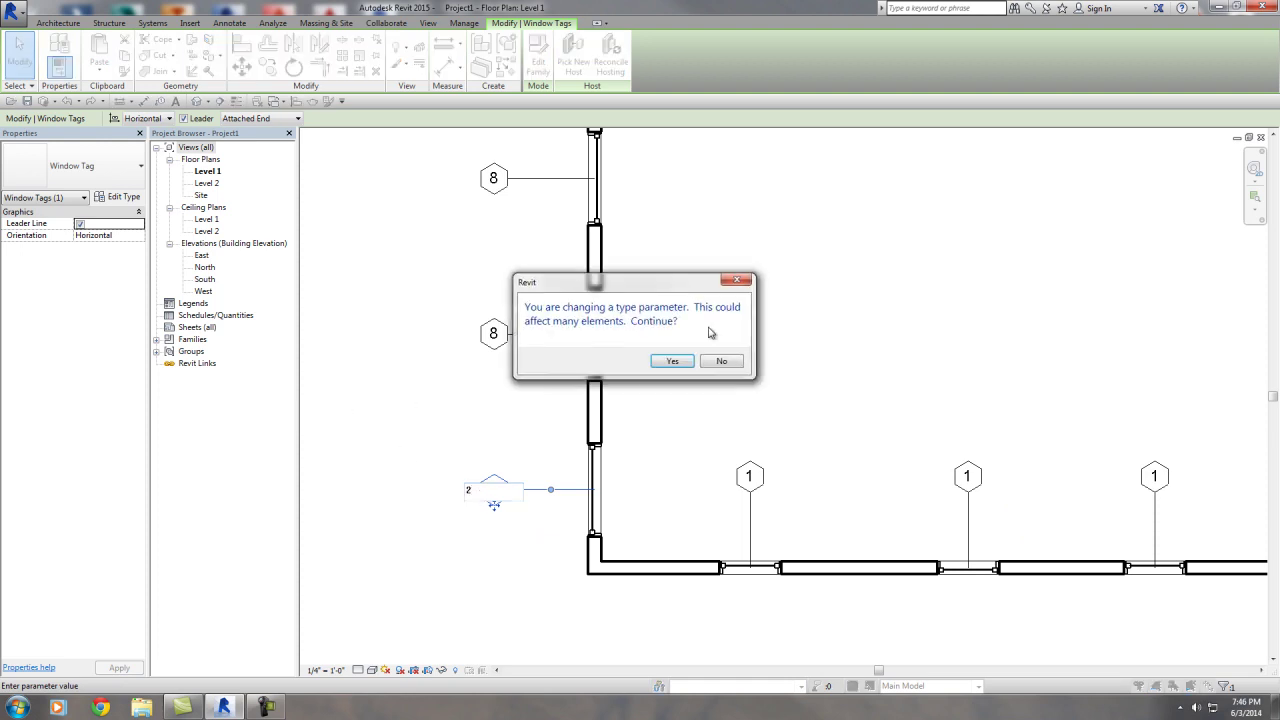
{"action": "left_click", "coordinate": [672, 361]}
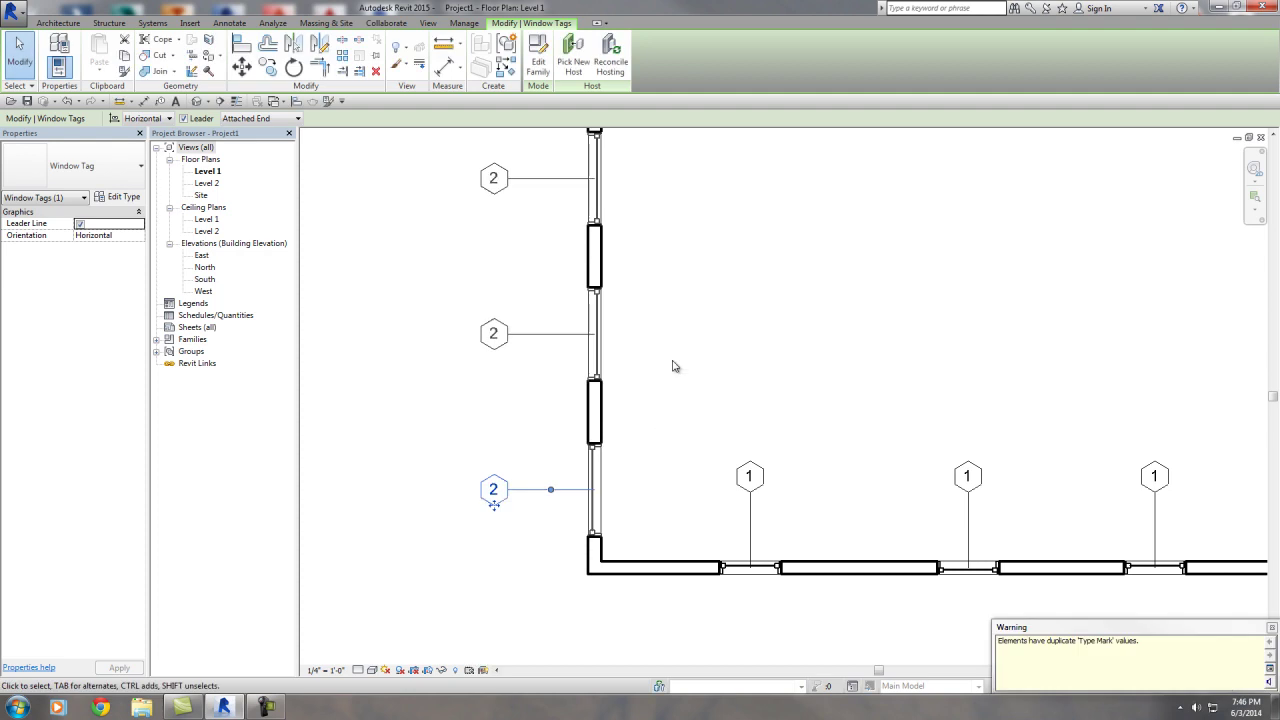
{"action": "left_click", "coordinate": [813, 375]}
{"action": "scroll", "coordinate": [794, 423], "scroll_direction": "down", "scroll_amount": 4}
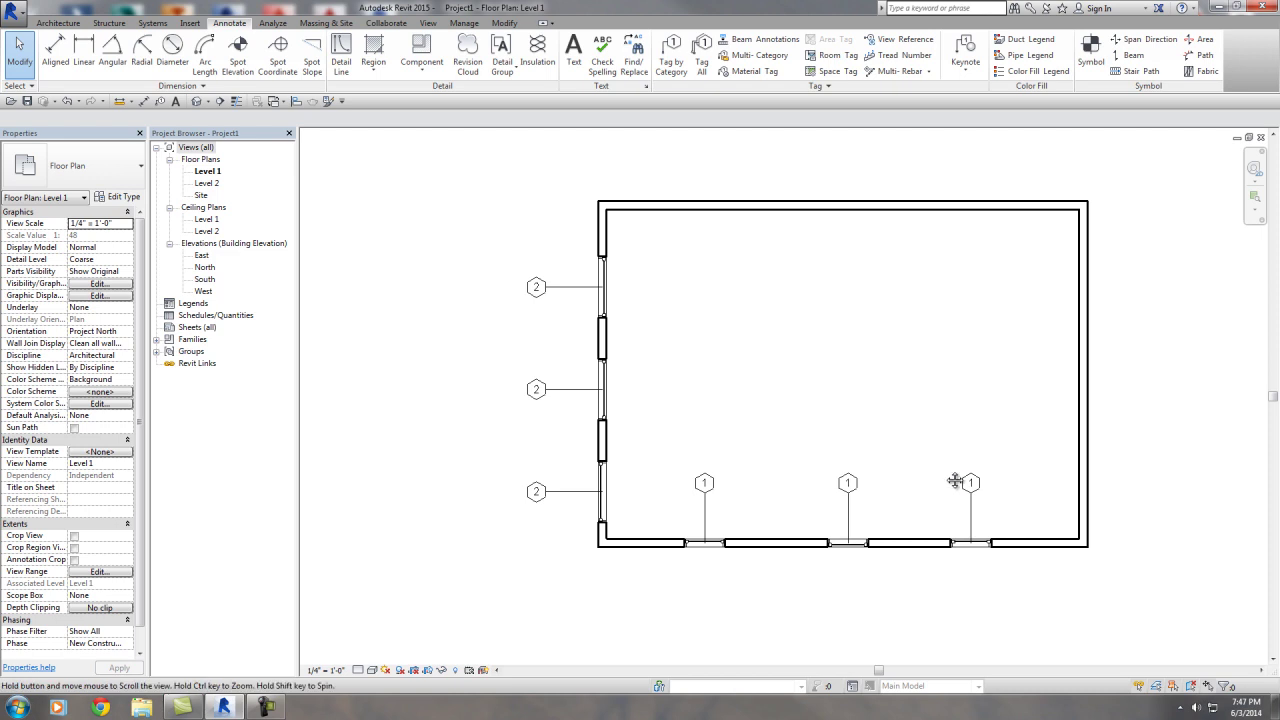
{"action": "scroll", "coordinate": [877, 441], "scroll_direction": "up", "scroll_amount": 2}
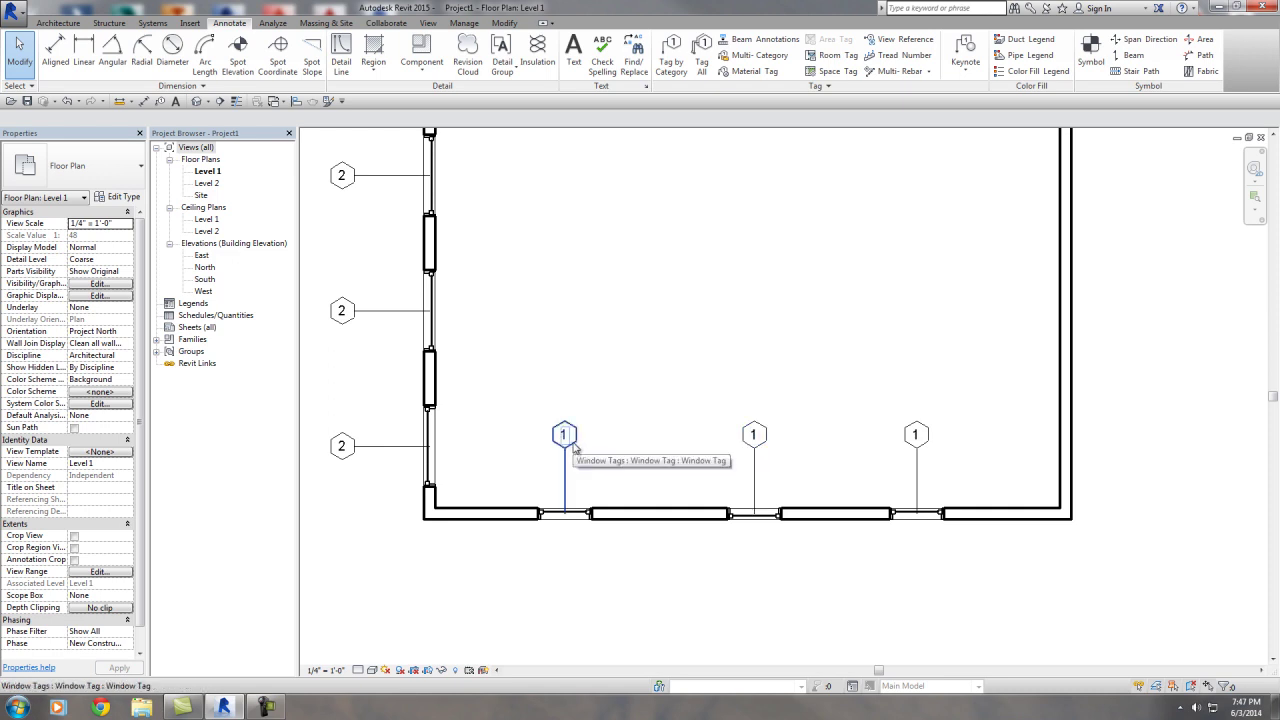
Place four Single-Flush 36" x 84" doors swinging inward, three along the north wall and one midway along the east wall
{"action": "middle_click_drag", "start_coordinate": [863, 505], "coordinate": [968, 600]}
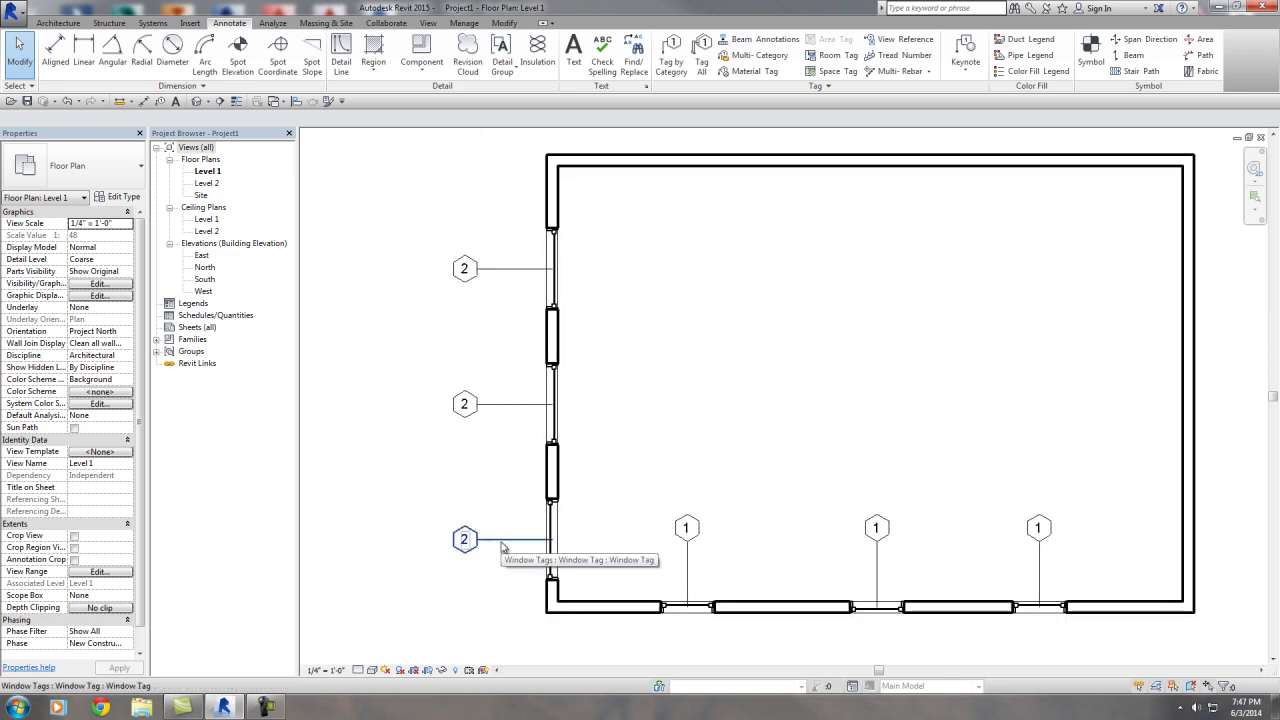
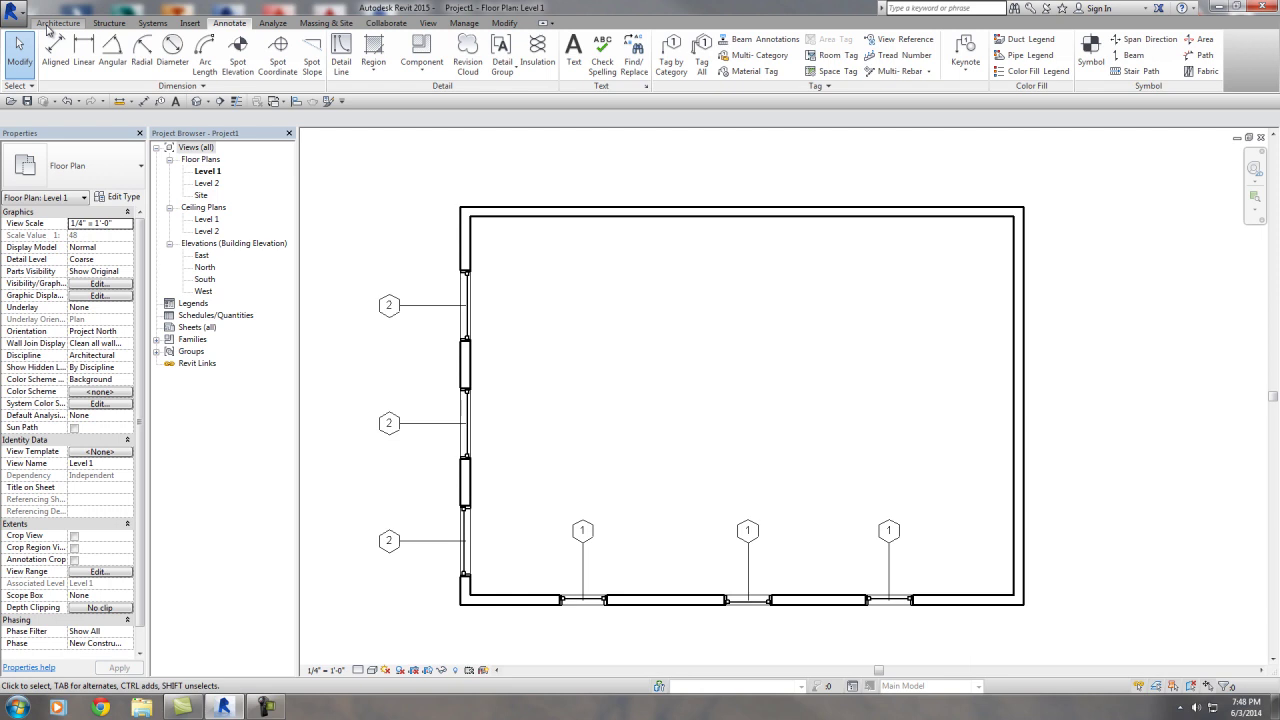
{"action": "left_click", "coordinate": [57, 23]}
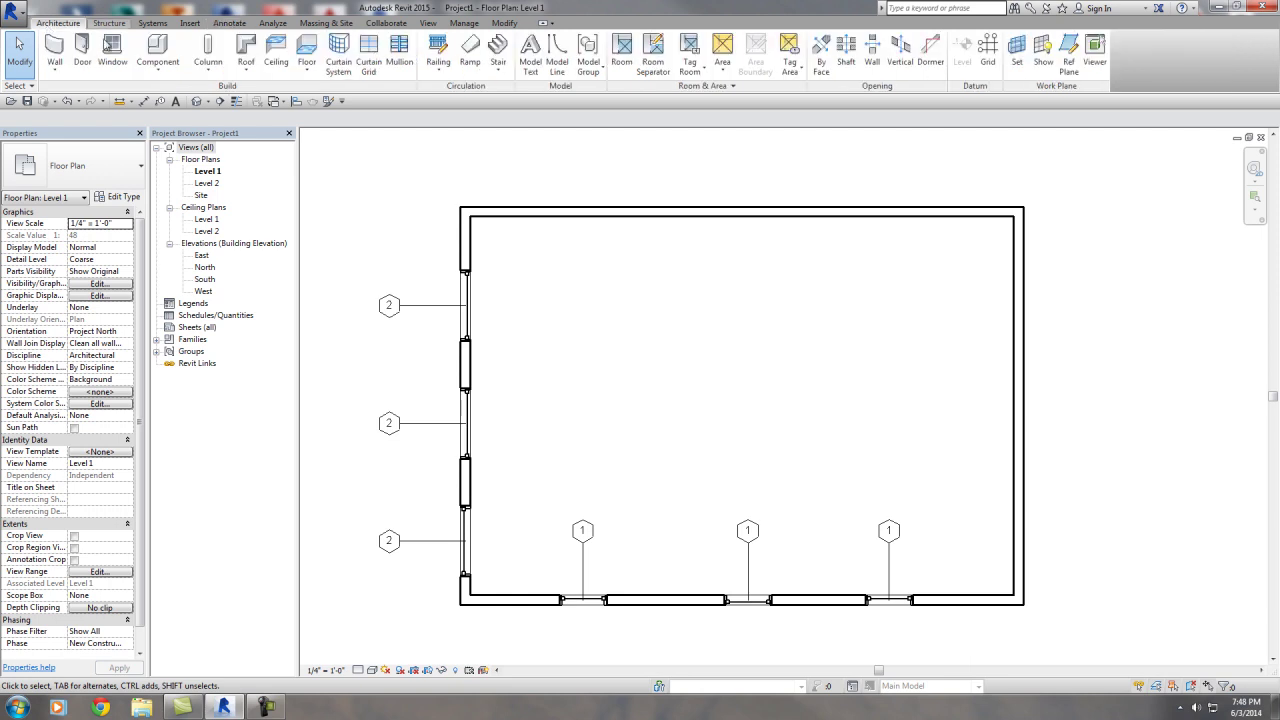
{"action": "left_click", "coordinate": [82, 50]}
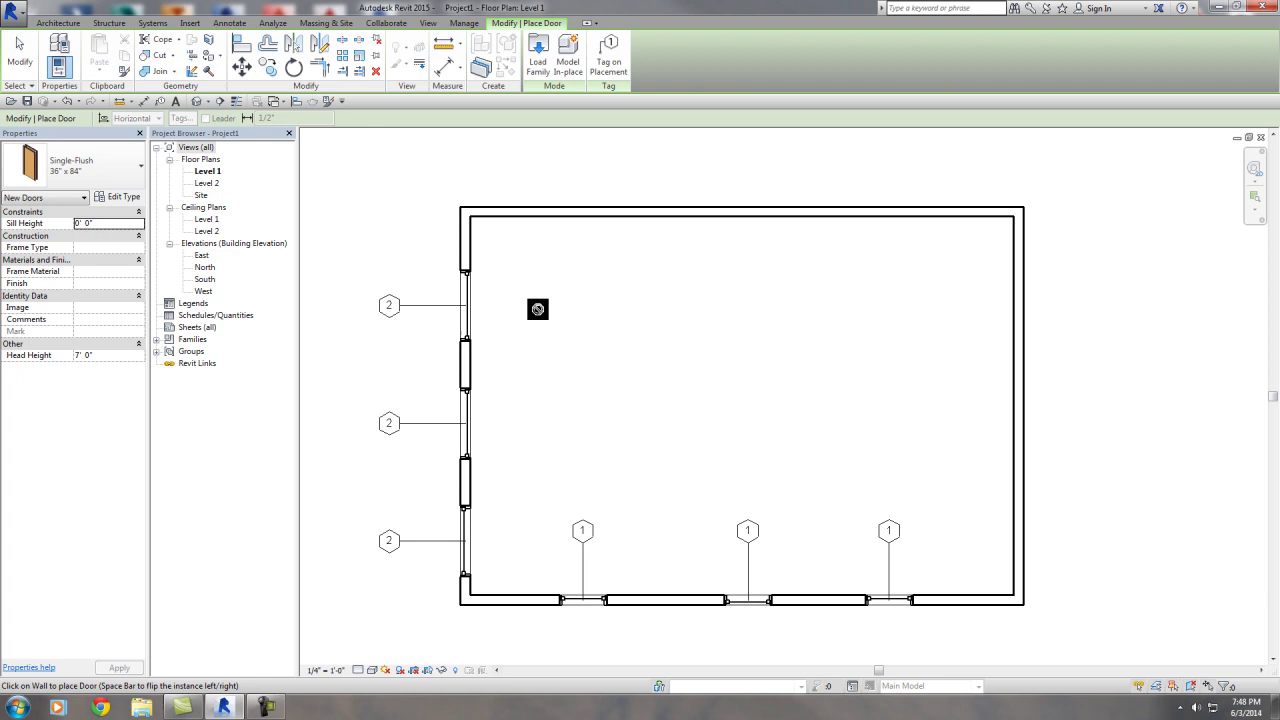
{"action": "left_click", "coordinate": [604, 220]}
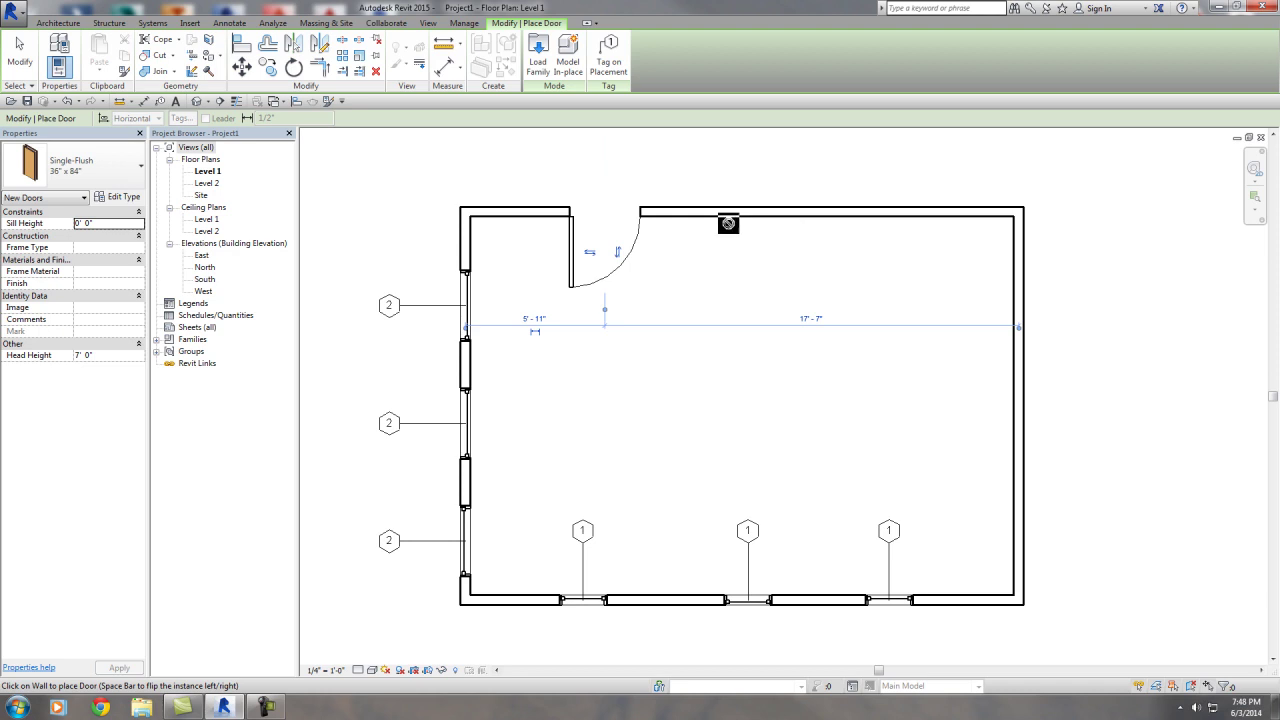
{"action": "left_click", "coordinate": [728, 222]}
{"action": "left_click", "coordinate": [866, 219]}
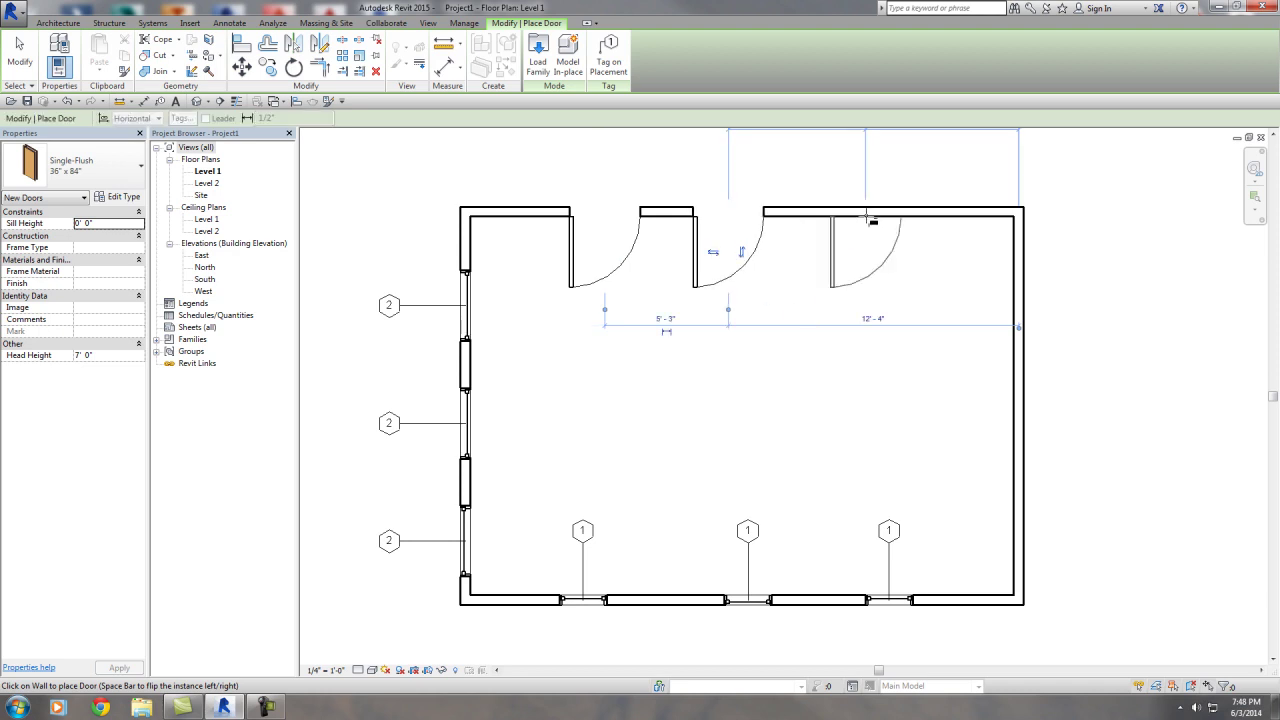
{"action": "left_click", "coordinate": [1018, 393]}
{"action": "key", "text": "Escape"}
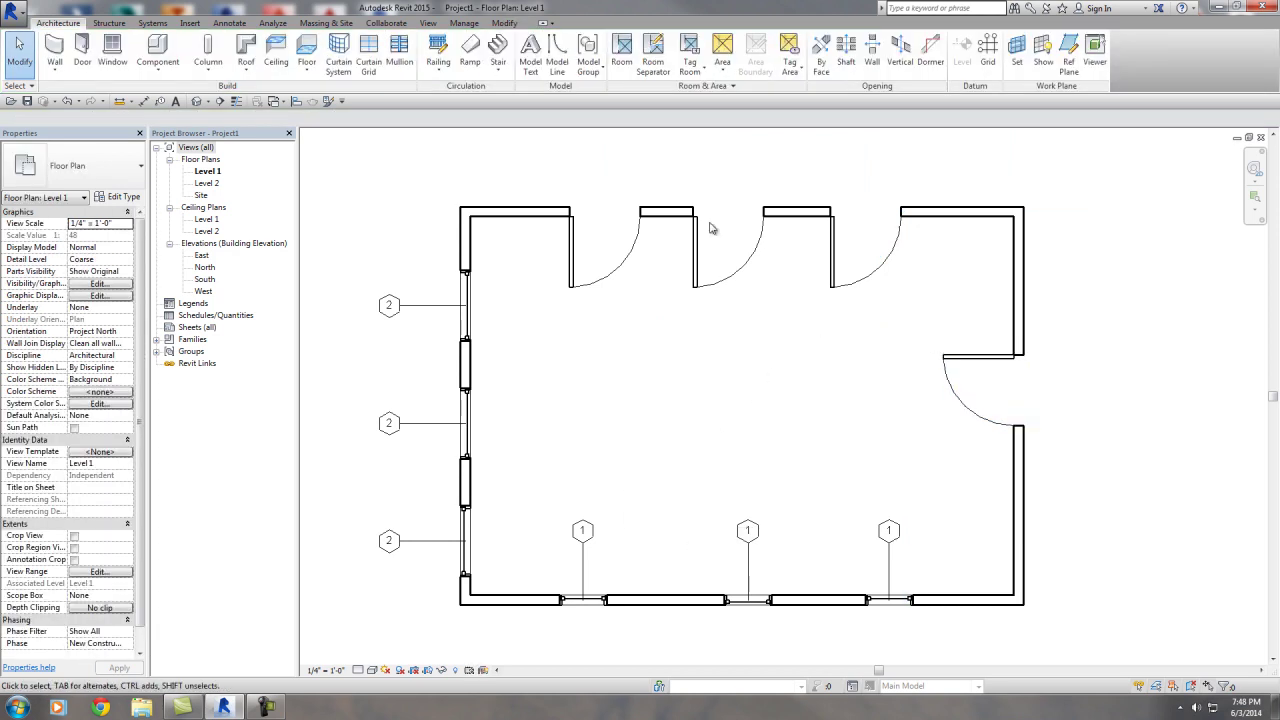
Tag the three north wall doors and the east wall door by category, with leaders
{"action": "left_click", "coordinate": [229, 22]}
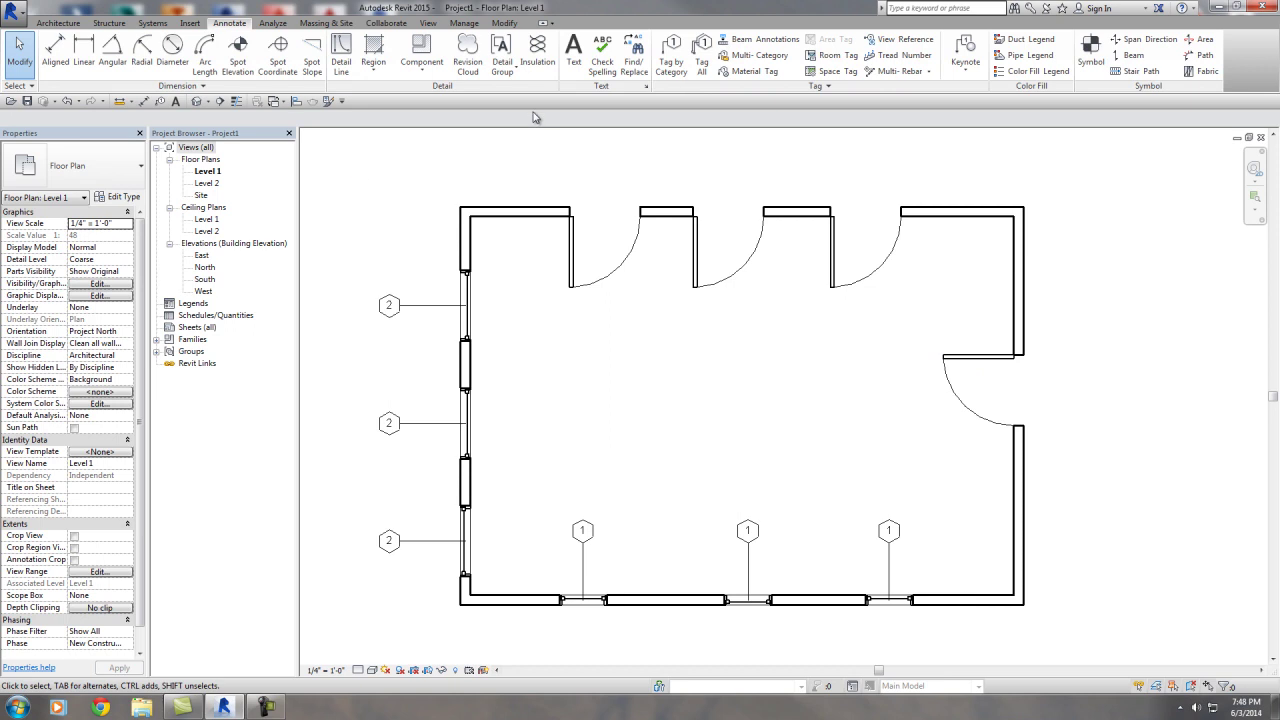
{"action": "left_click", "coordinate": [671, 55]}
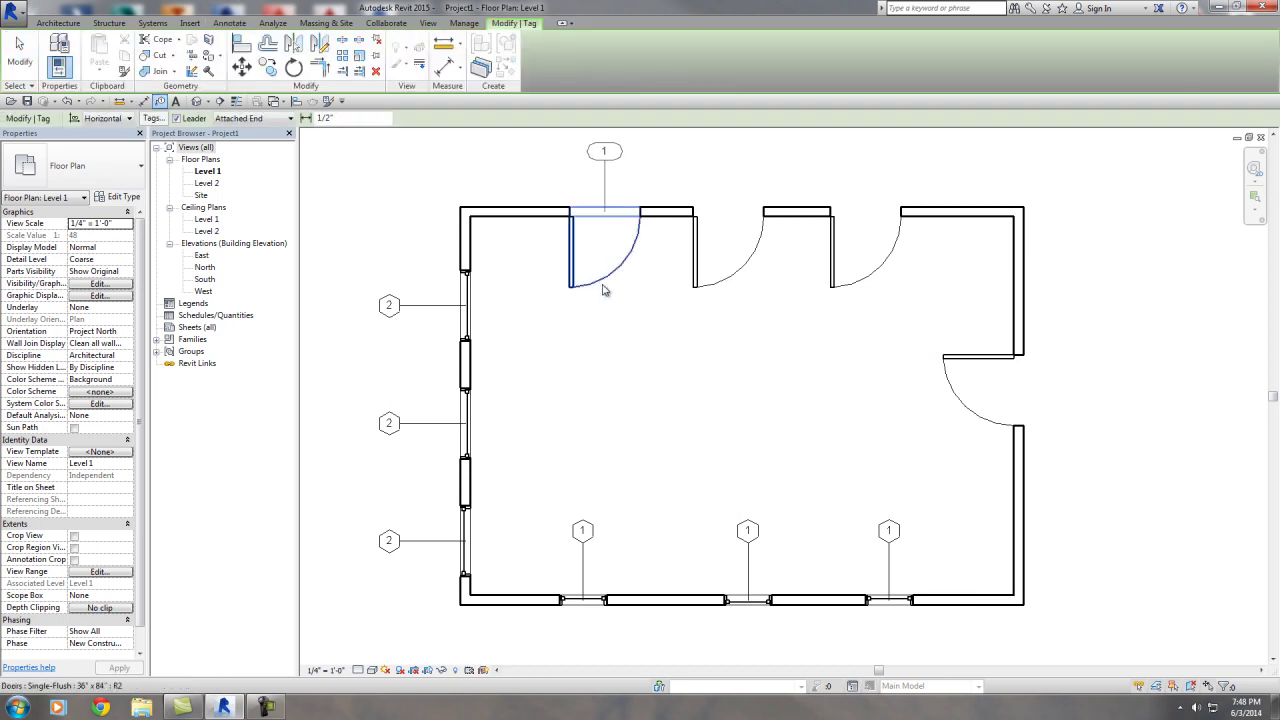
{"action": "left_click", "coordinate": [604, 289]}
{"action": "left_click", "coordinate": [697, 292]}
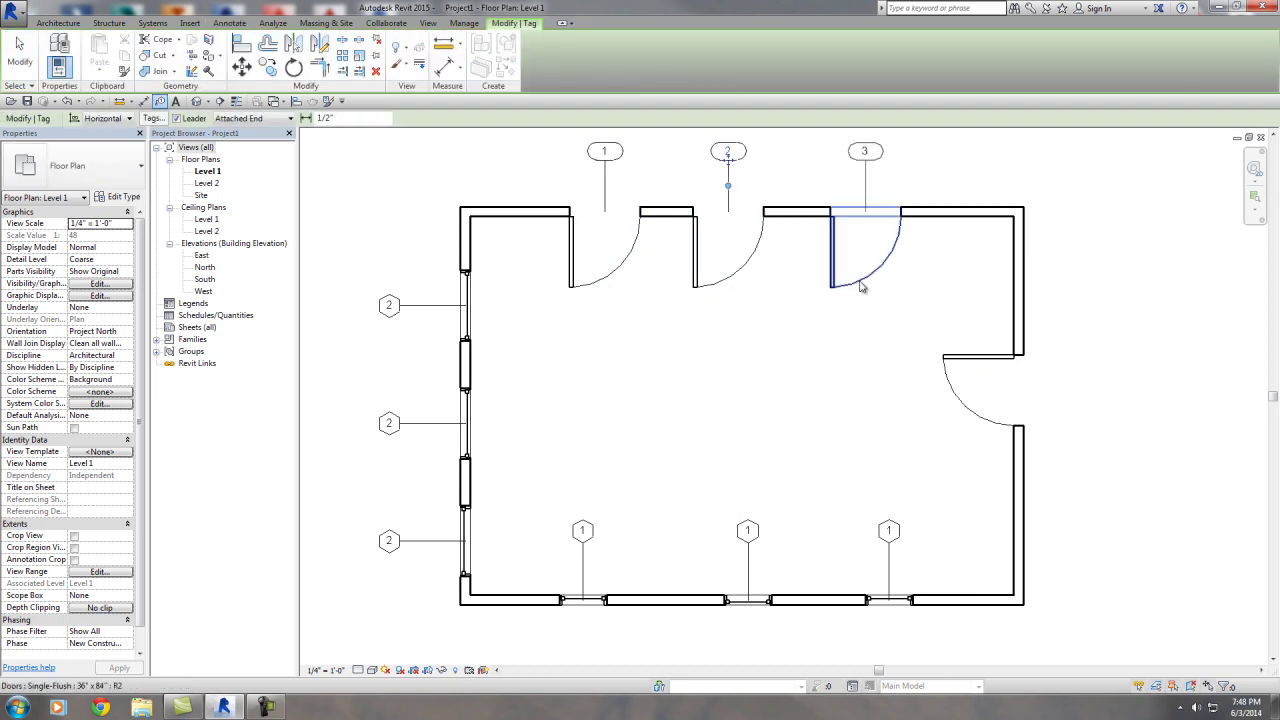
{"action": "left_click", "coordinate": [897, 308]}
{"action": "left_click", "coordinate": [958, 392]}
{"action": "middle_click_drag", "start_coordinate": [672, 430], "coordinate": [613, 489]}
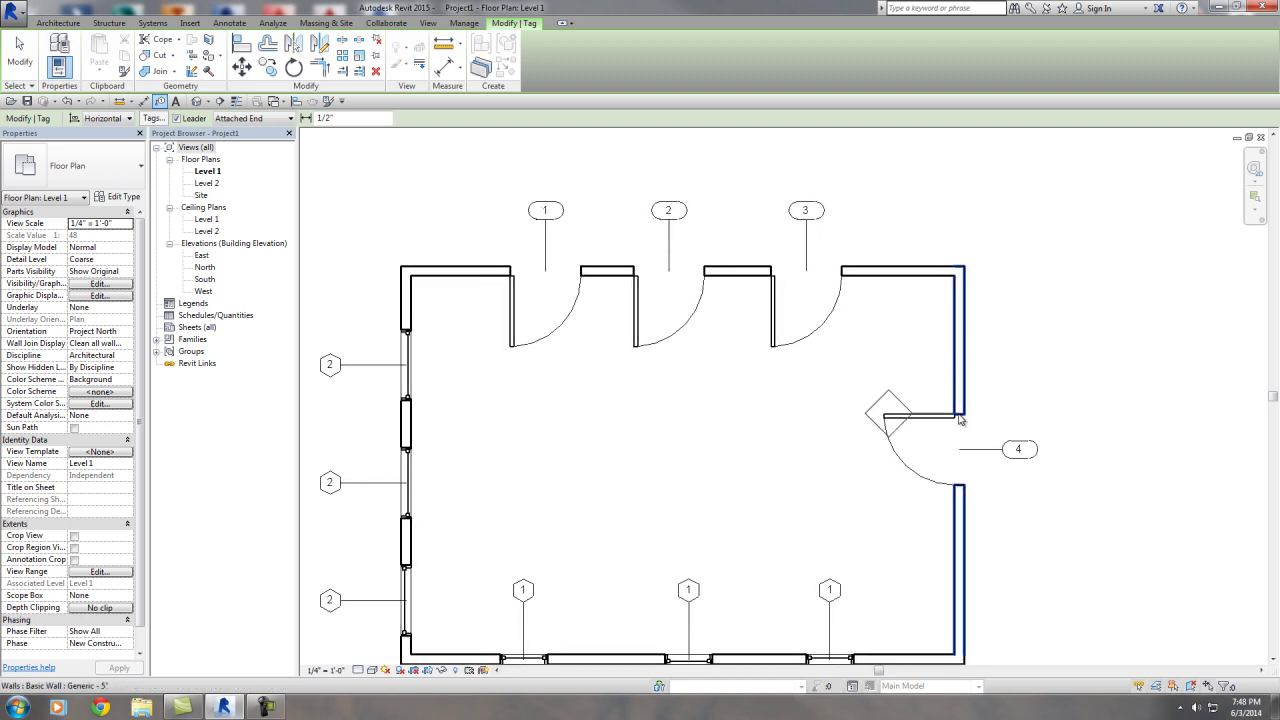
{"action": "key", "text": "Escape"}
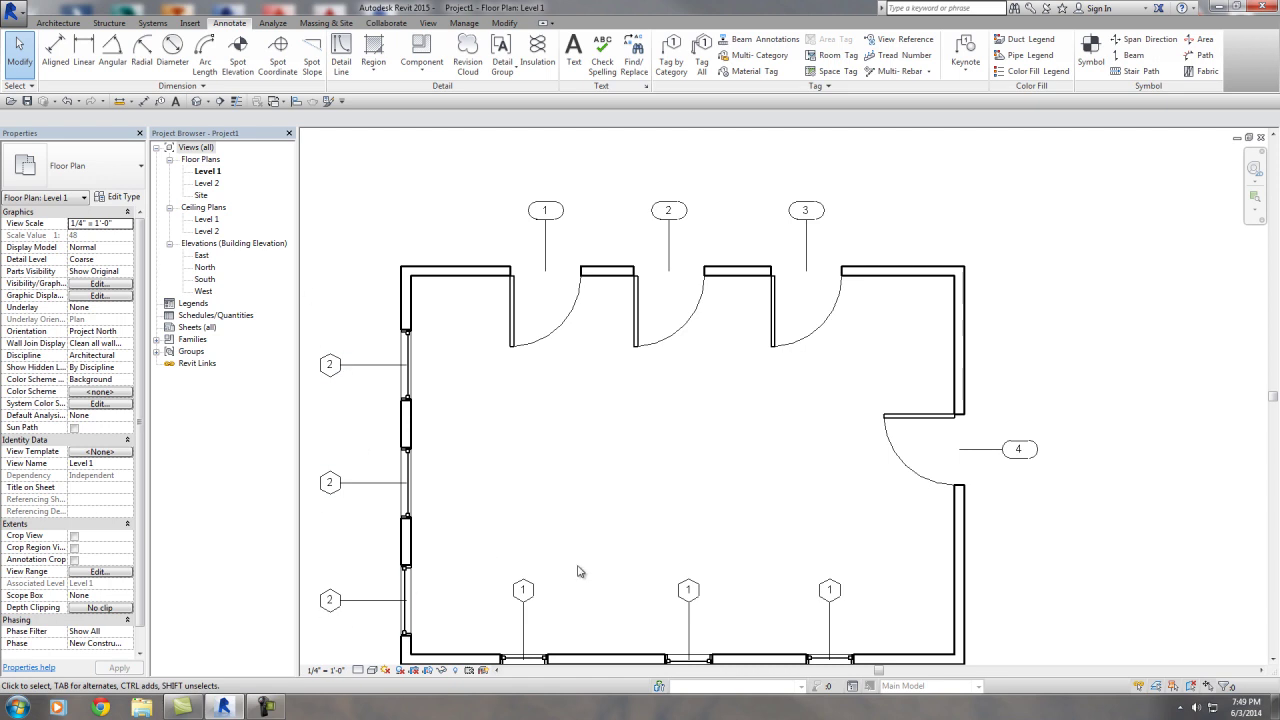
Open the door tag family for editing from one of the placed tags and open its label's parameter settings
{"action": "scroll", "coordinate": [700, 530], "scroll_direction": "down", "scroll_amount": 4}
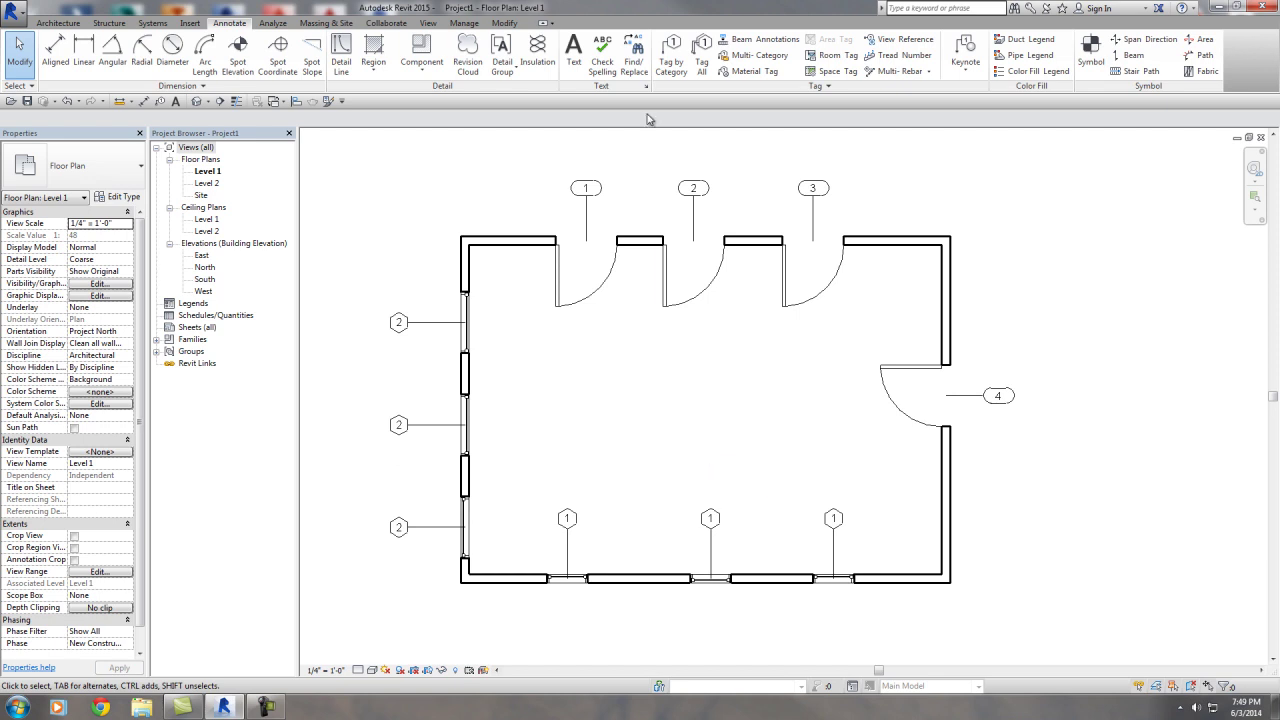
{"action": "left_click", "coordinate": [589, 190]}
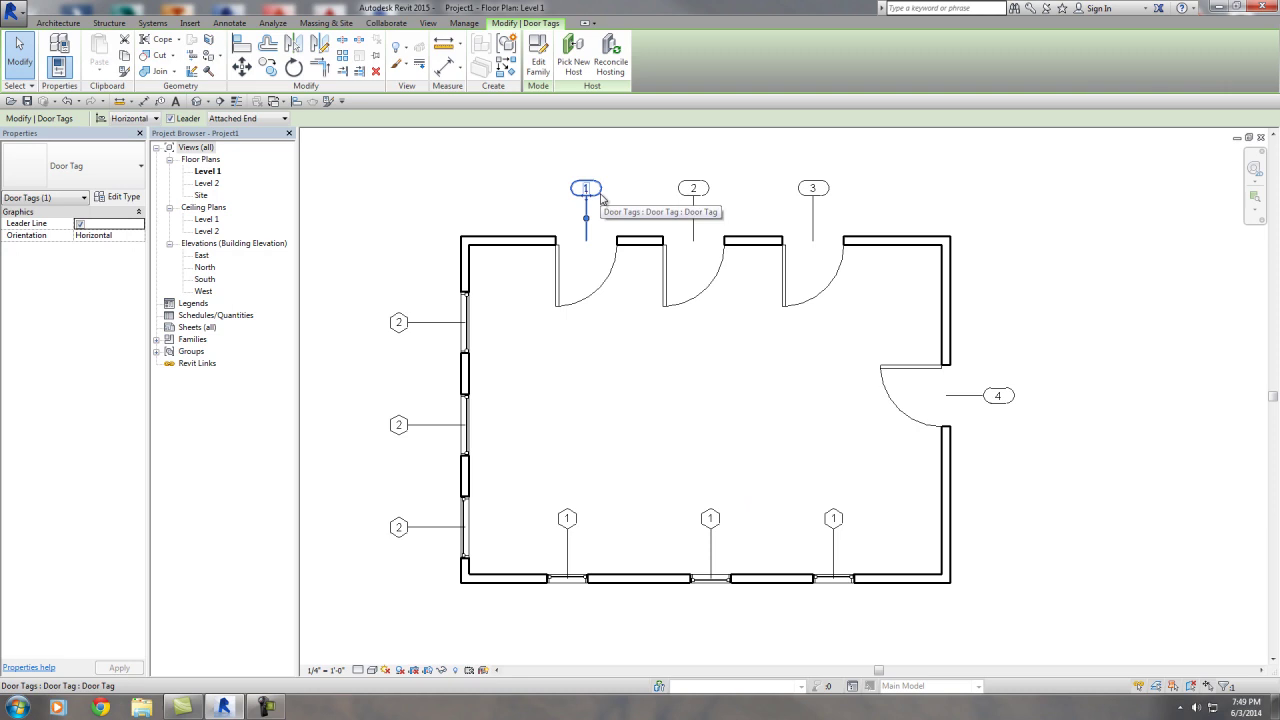
{"action": "left_click", "coordinate": [538, 60]}
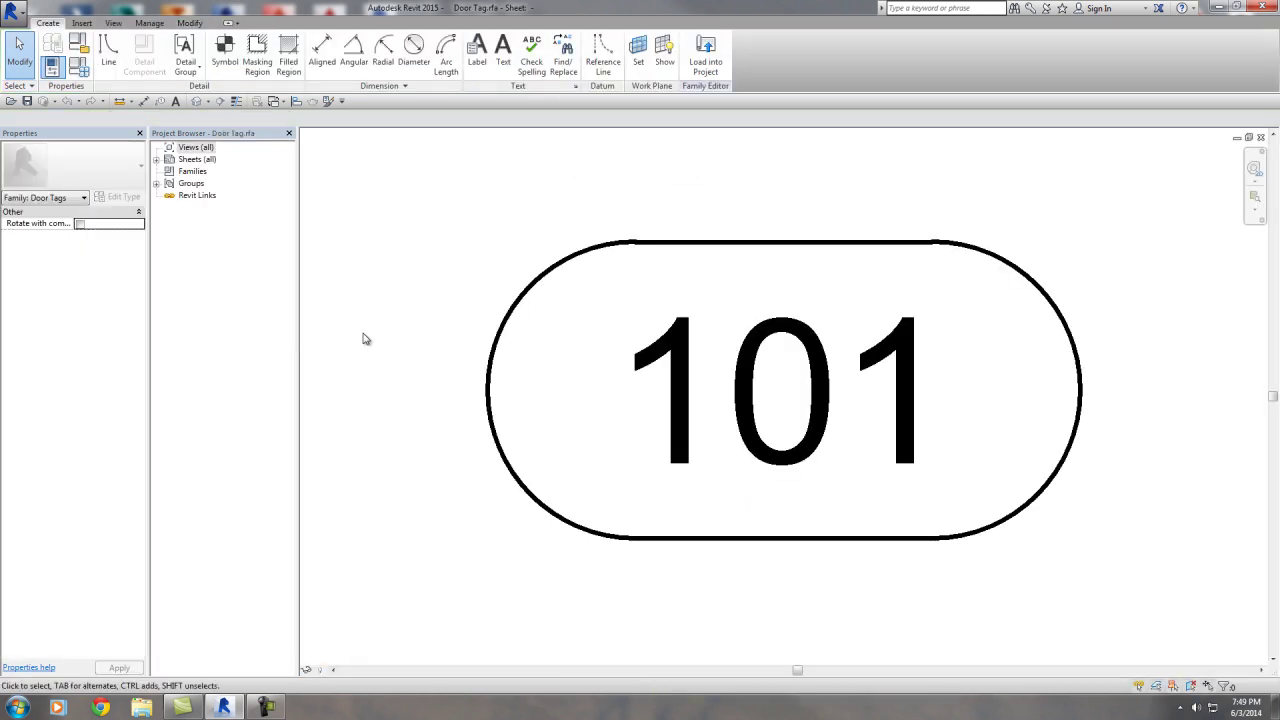
{"action": "left_click", "coordinate": [508, 290]}
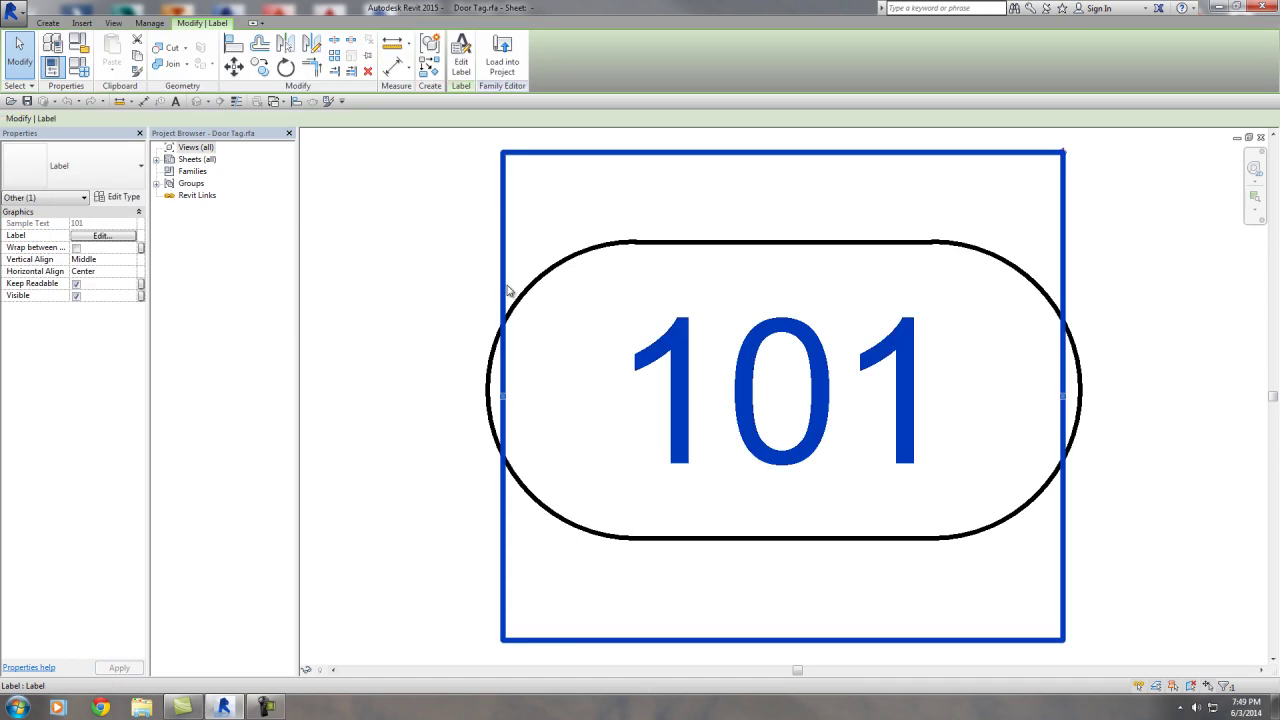
{"action": "left_click", "coordinate": [100, 238]}
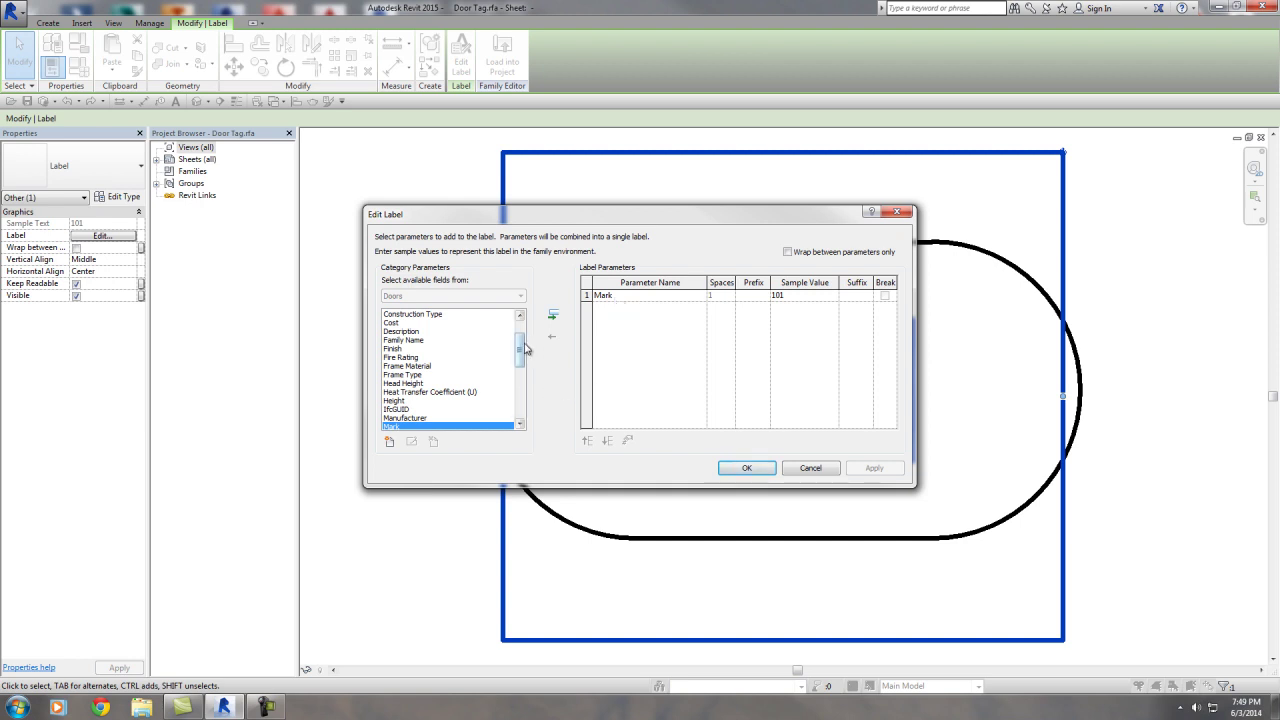
Add the Type Mark parameter to the door tag's label, remove Mark from it and accept the label changes
{"action": "scroll", "coordinate": [470, 380], "scroll_direction": "down", "scroll_amount": 7}
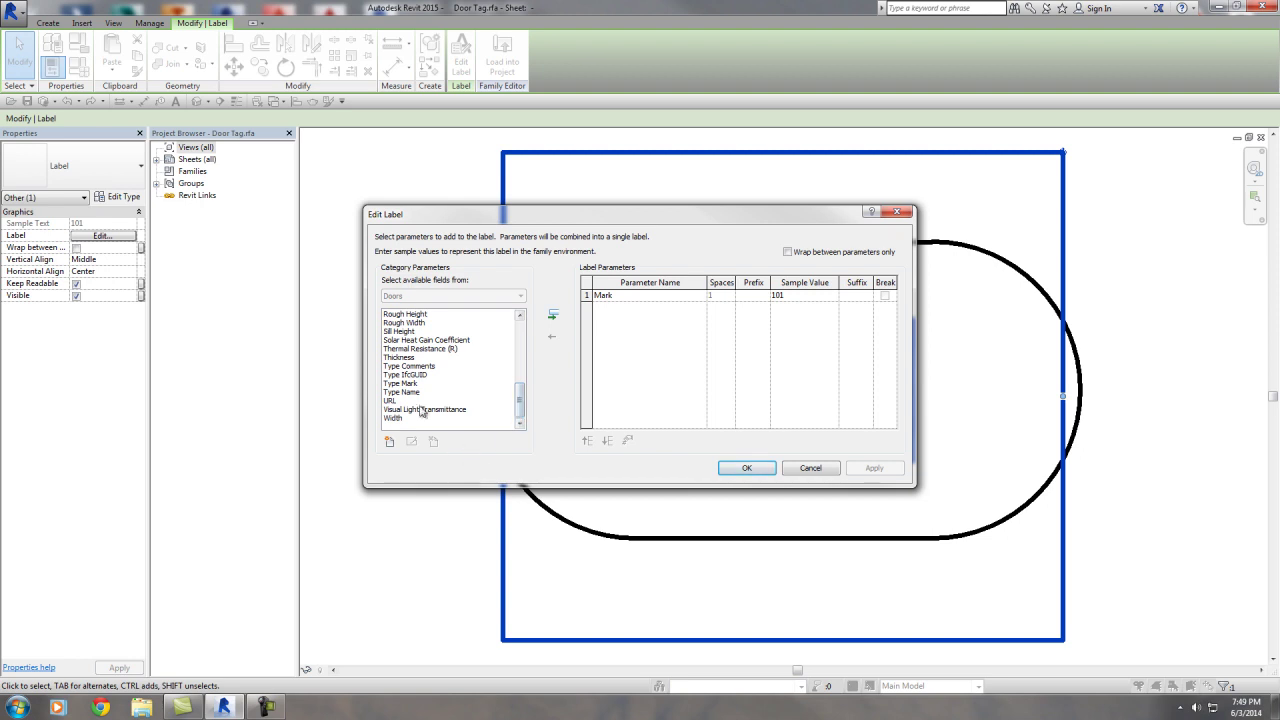
{"action": "left_click", "coordinate": [404, 383]}
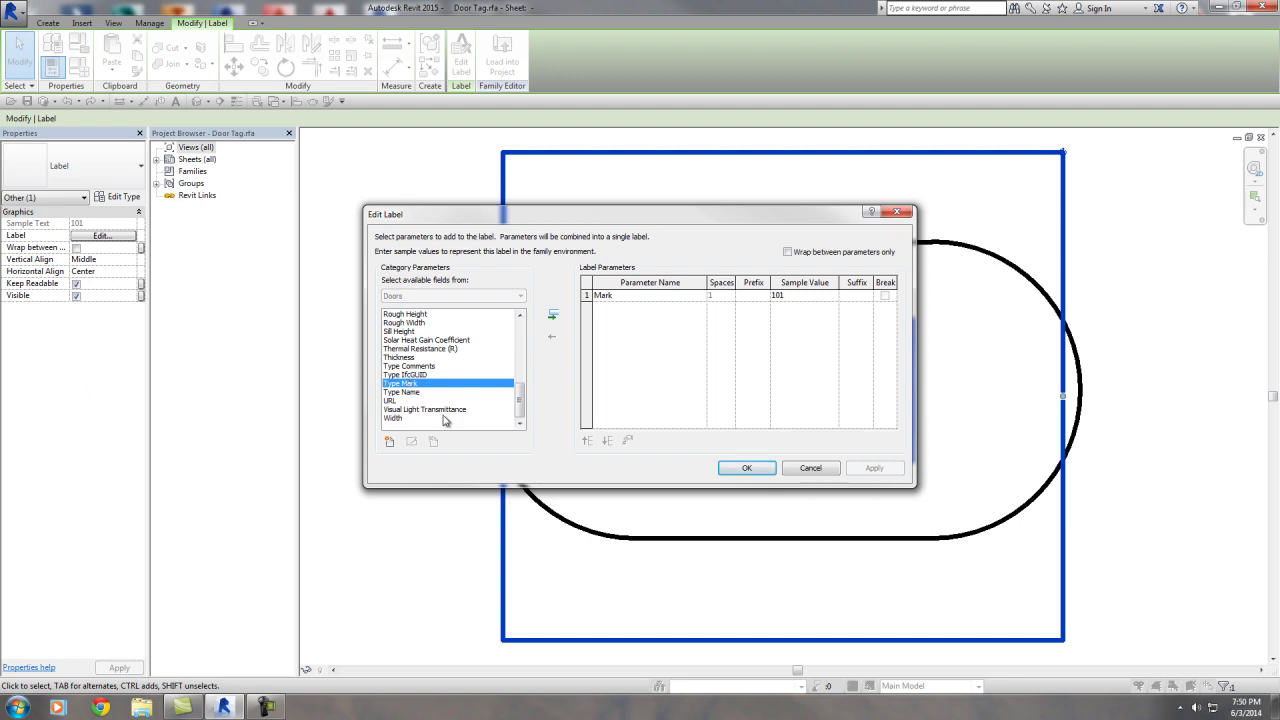
{"action": "left_click", "coordinate": [553, 316]}
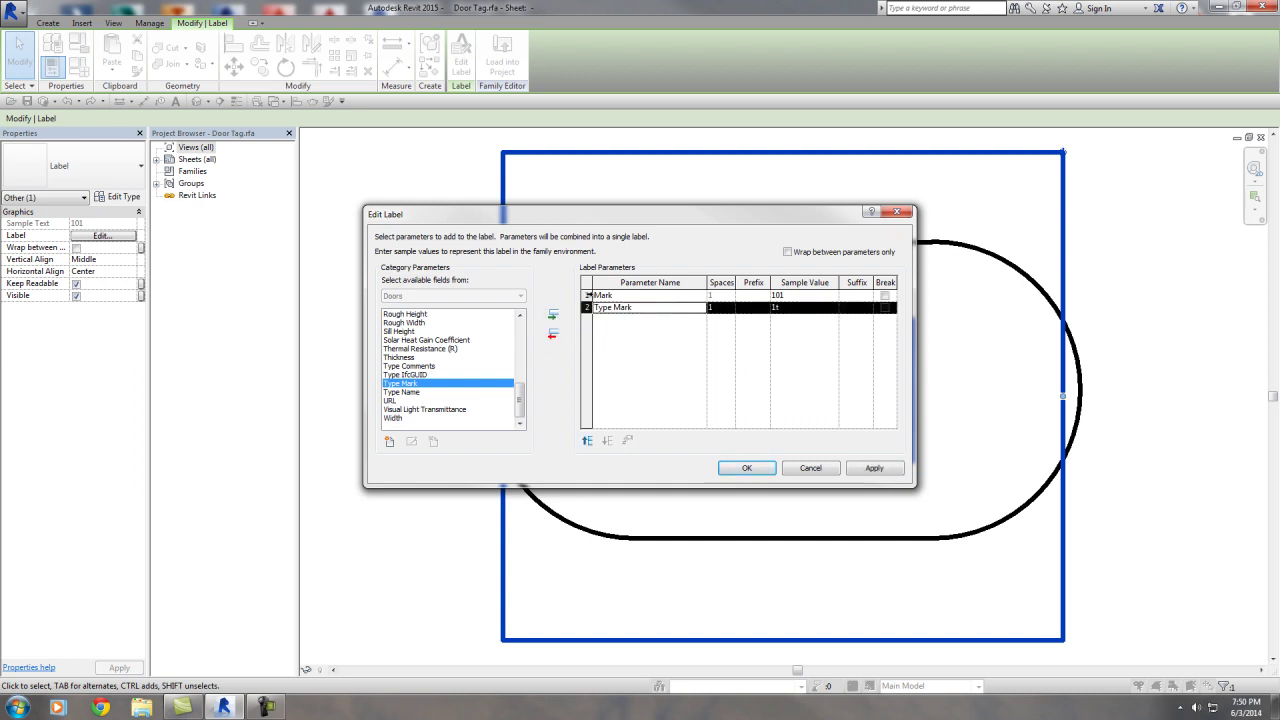
{"action": "left_click", "coordinate": [588, 295]}
{"action": "left_click", "coordinate": [552, 334]}
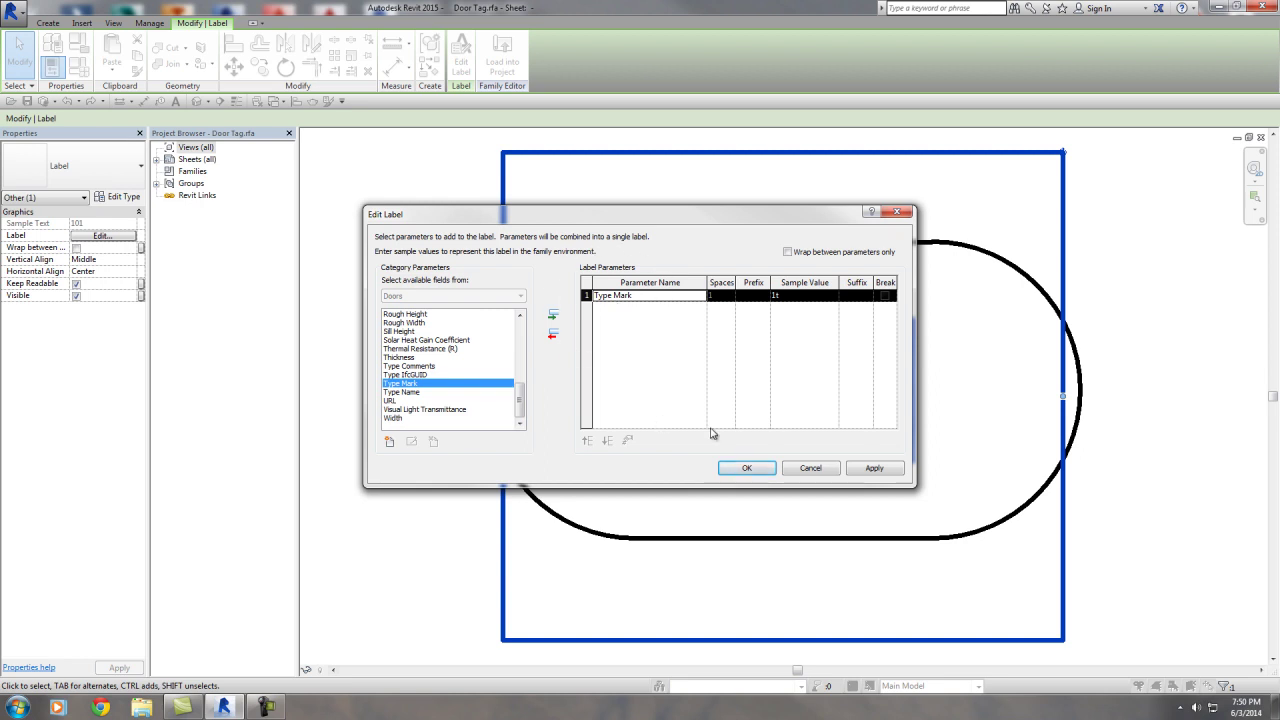
{"action": "left_click", "coordinate": [872, 467]}
{"action": "left_click", "coordinate": [745, 468]}
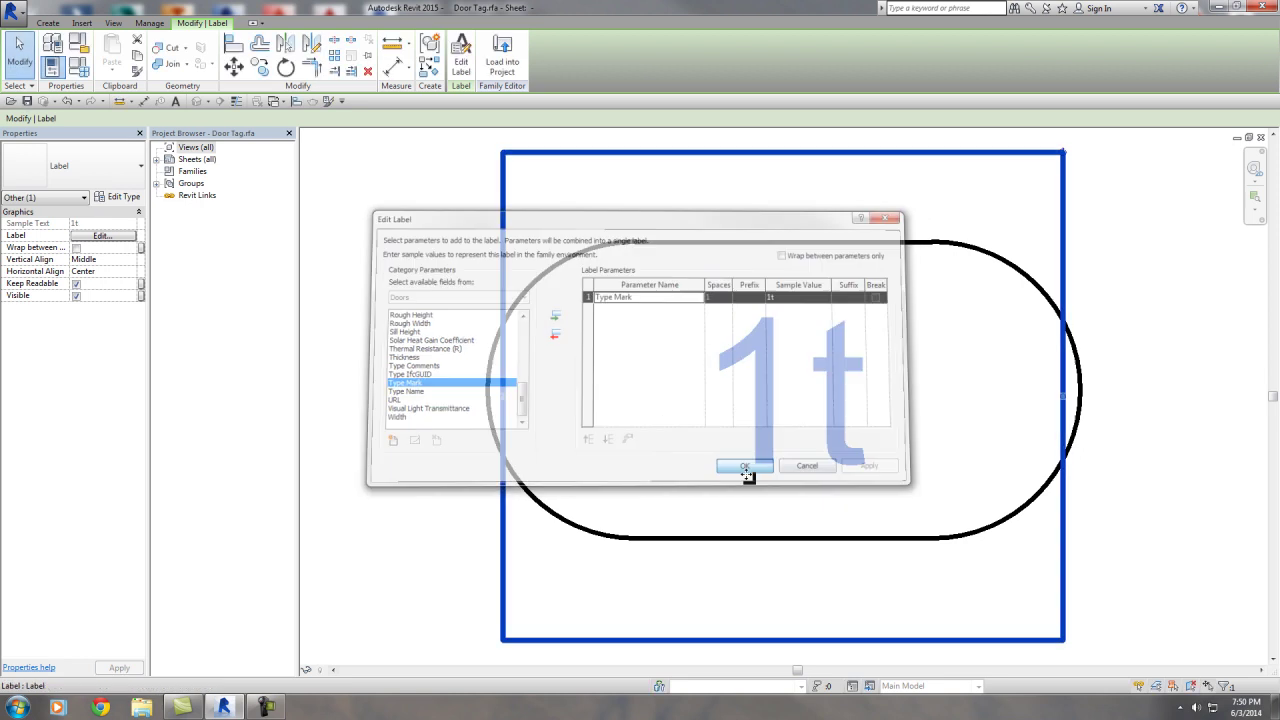
Load the edited door tag family into the project, overwriting the existing version
{"action": "left_click", "coordinate": [502, 55]}
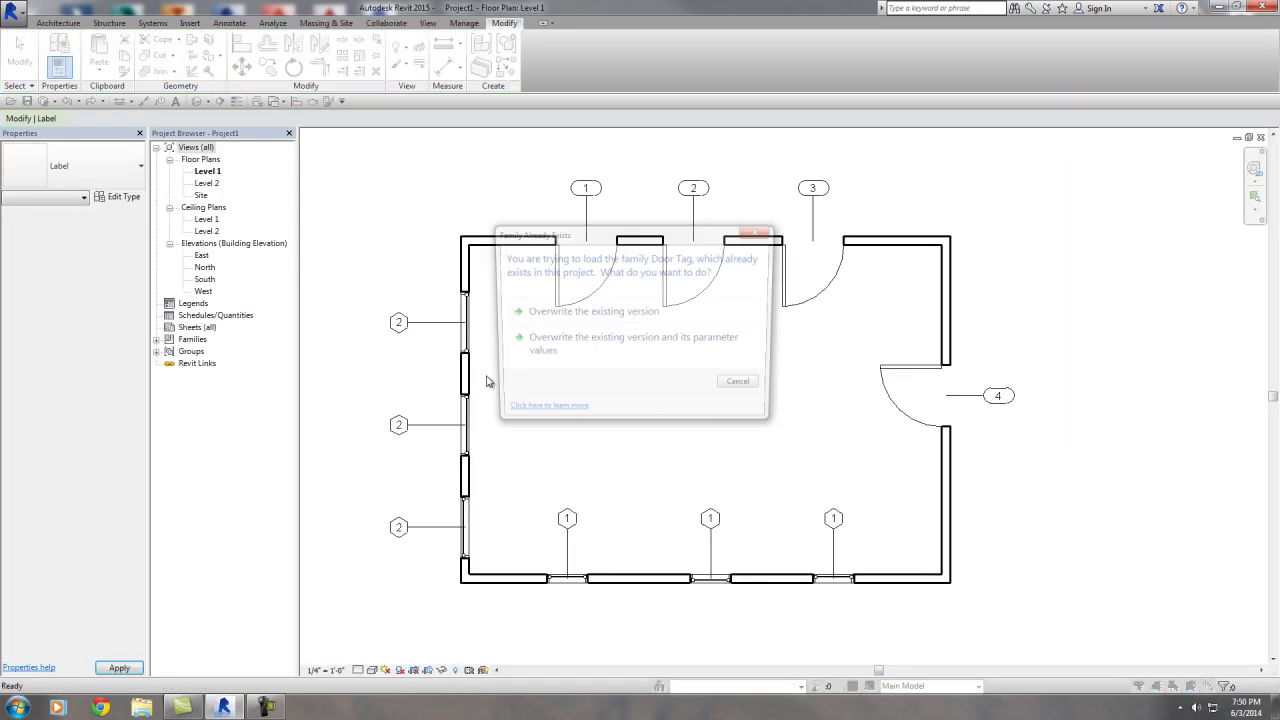
{"action": "left_click", "coordinate": [592, 313]}
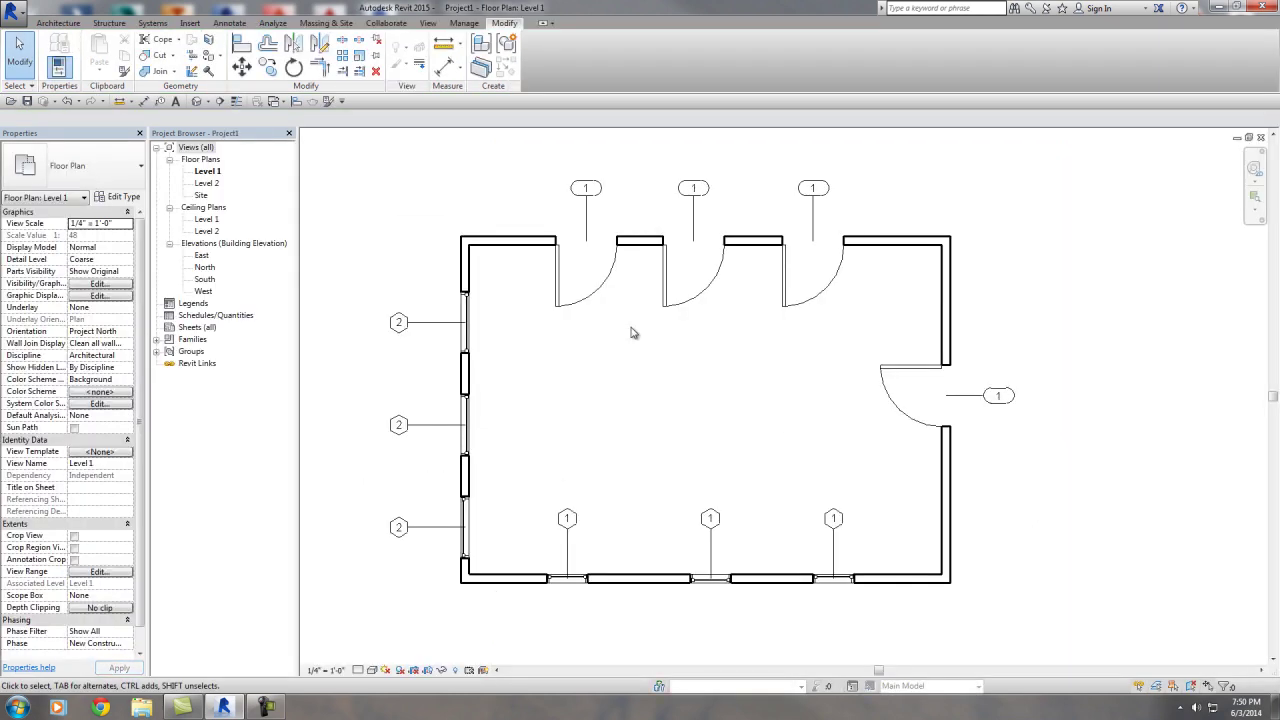
{"action": "scroll", "coordinate": [588, 345], "scroll_direction": "up", "scroll_amount": 2}
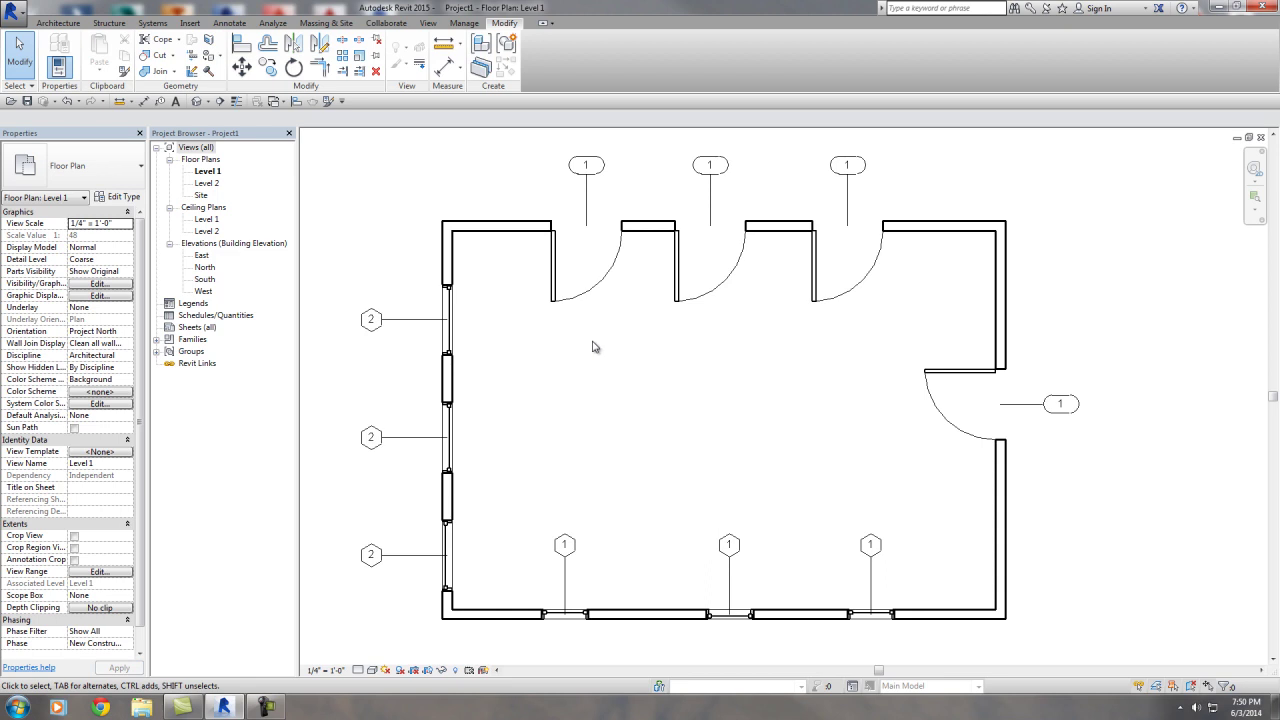
{"action": "scroll", "coordinate": [931, 492], "scroll_direction": "down", "scroll_amount": 2}
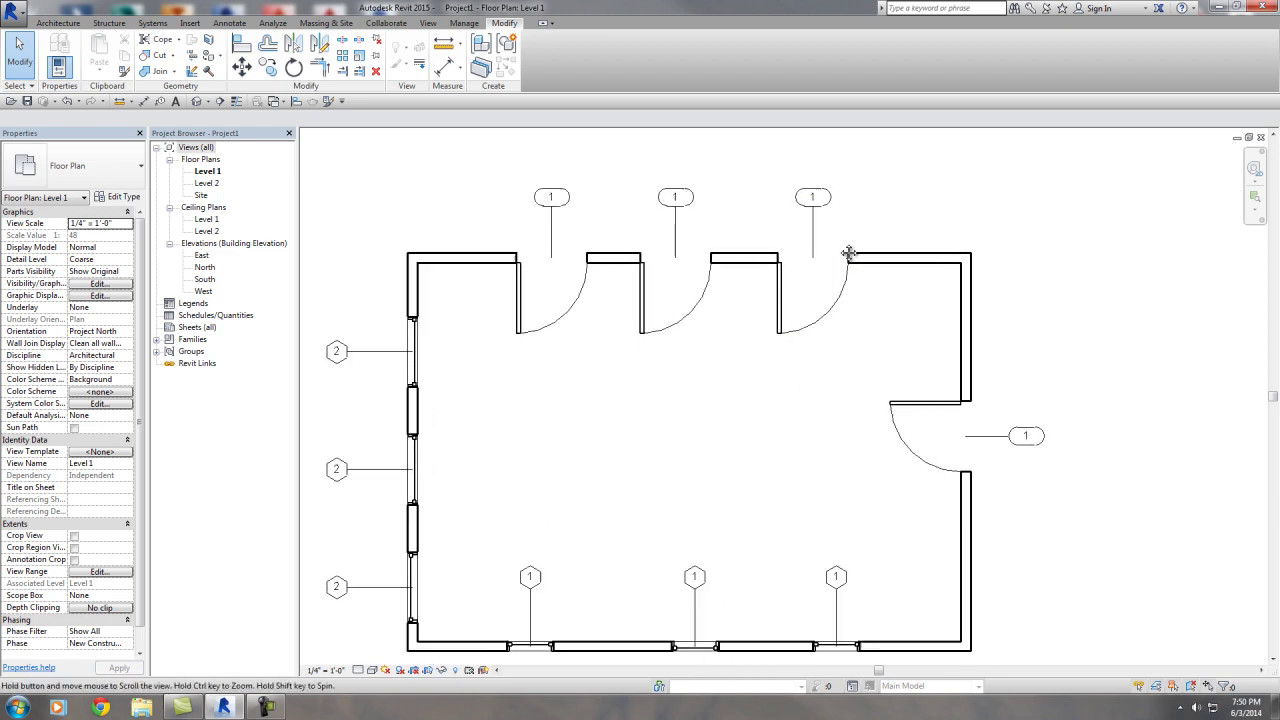
{"action": "middle_click_drag", "start_coordinate": [923, 468], "coordinate": [923, 443]}
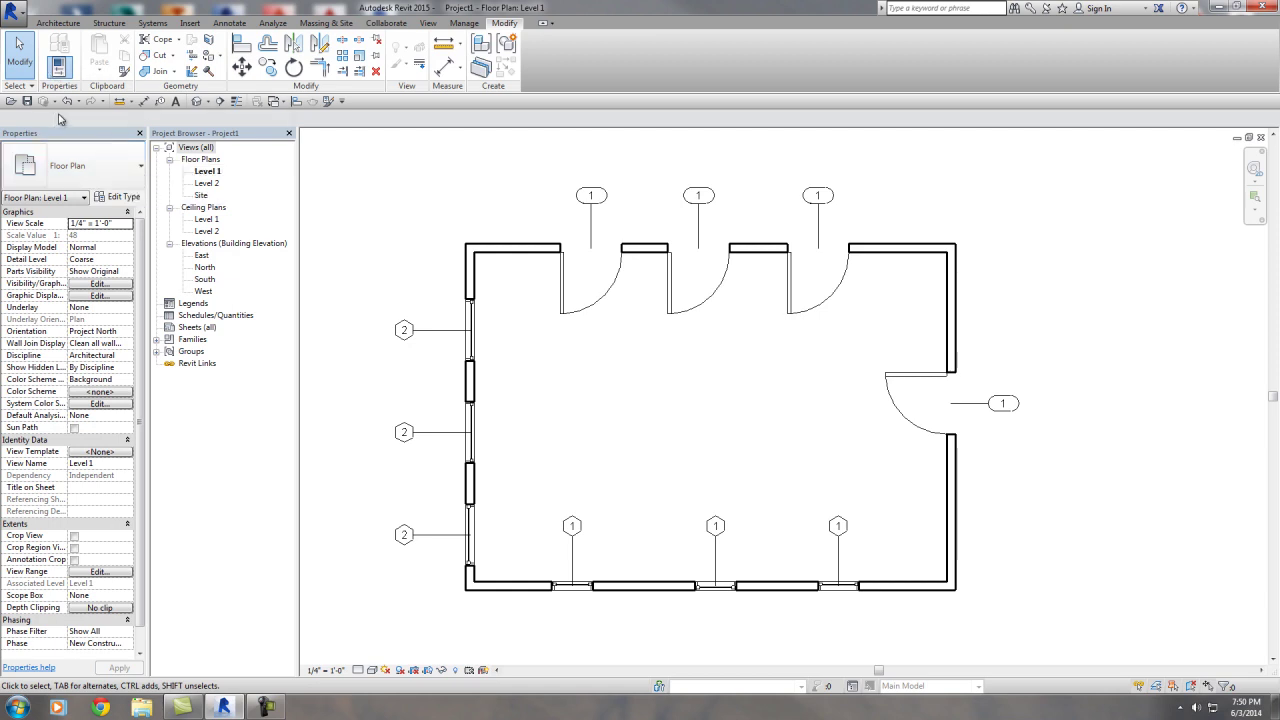
Place a Single-Flush 34" x 80" door in the east wall, south of the existing door
{"action": "left_click", "coordinate": [58, 22]}
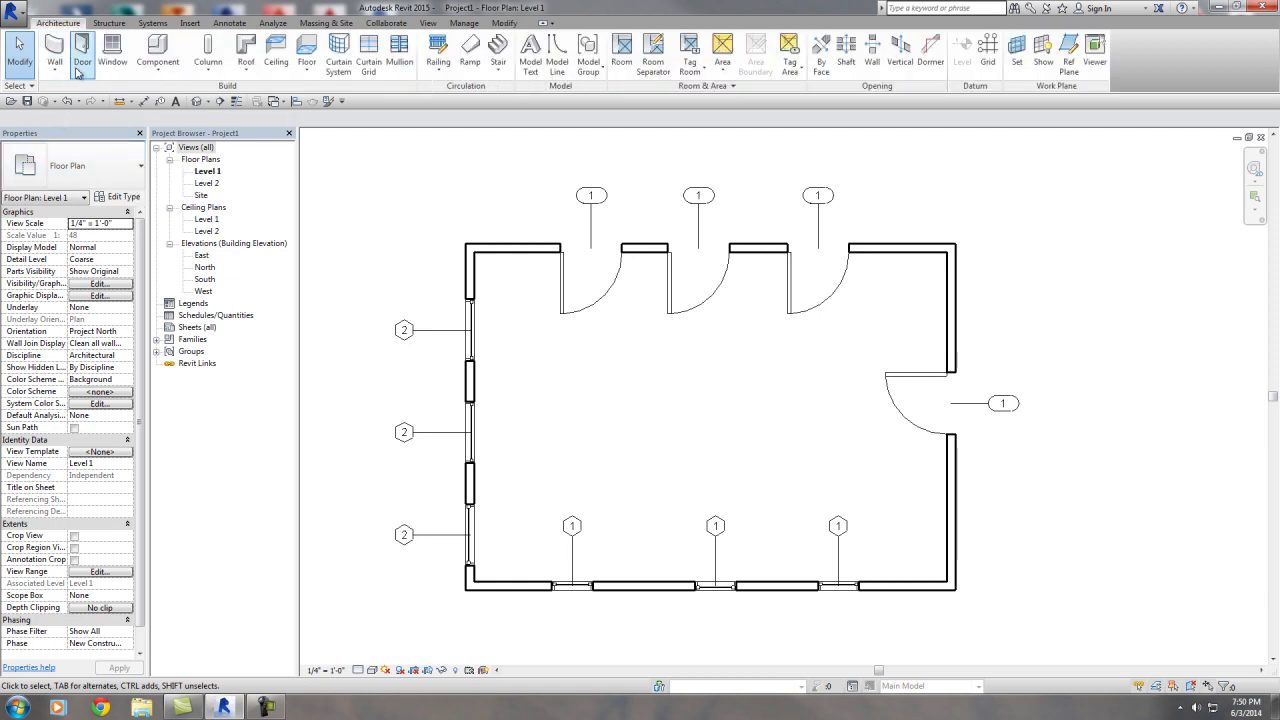
{"action": "left_click", "coordinate": [78, 62]}
{"action": "left_click", "coordinate": [80, 164]}
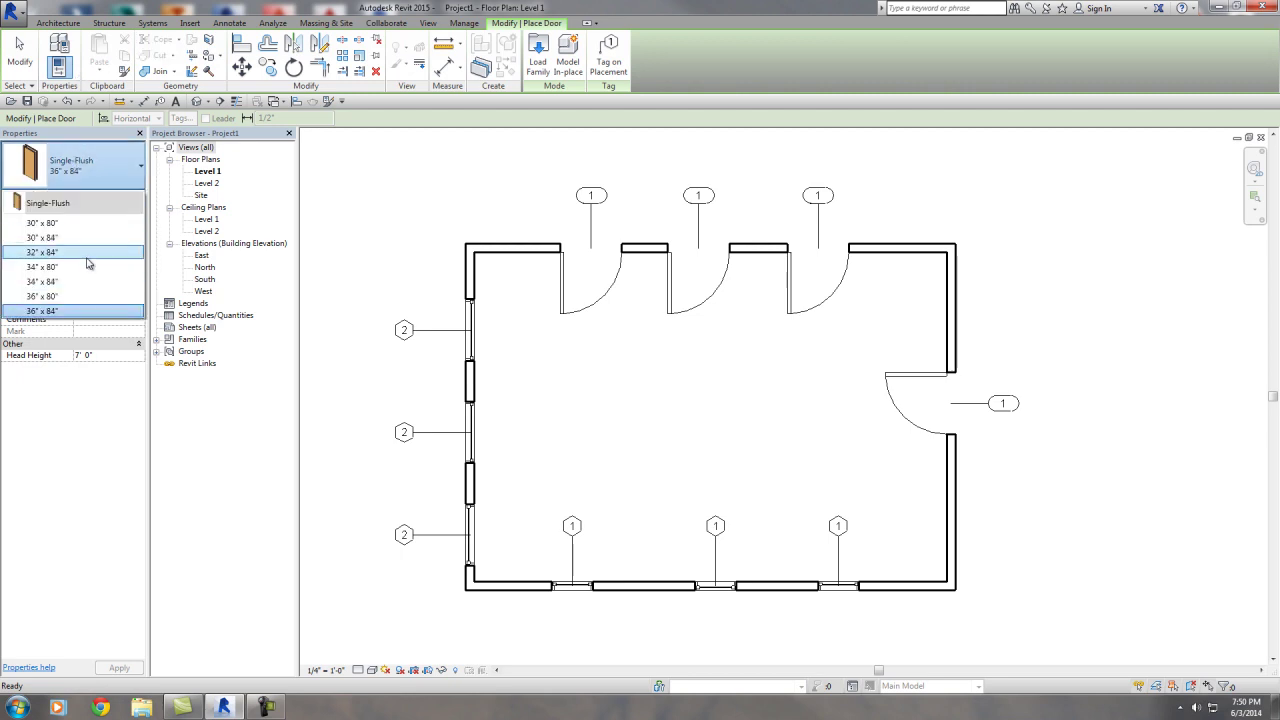
{"action": "left_click", "coordinate": [87, 267]}
{"action": "left_click", "coordinate": [935, 511]}
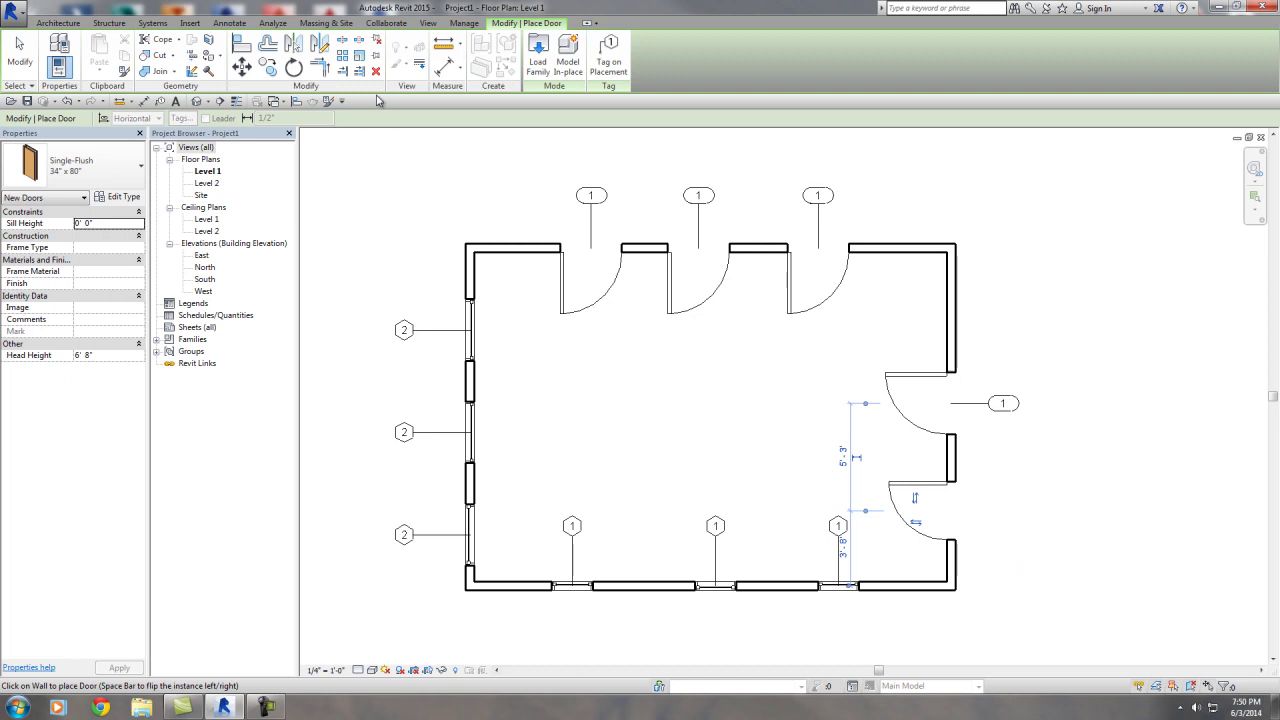
Create a similar 34" x 80" door near the north end of the east wall and finish placing doors
{"action": "right_click", "coordinate": [912, 490]}
{"action": "left_click", "coordinate": [825, 508]}
{"action": "key", "text": "Escape"}
{"action": "left_click", "coordinate": [918, 494]}
{"action": "right_click", "coordinate": [920, 492]}
{"action": "left_click", "coordinate": [950, 286]}
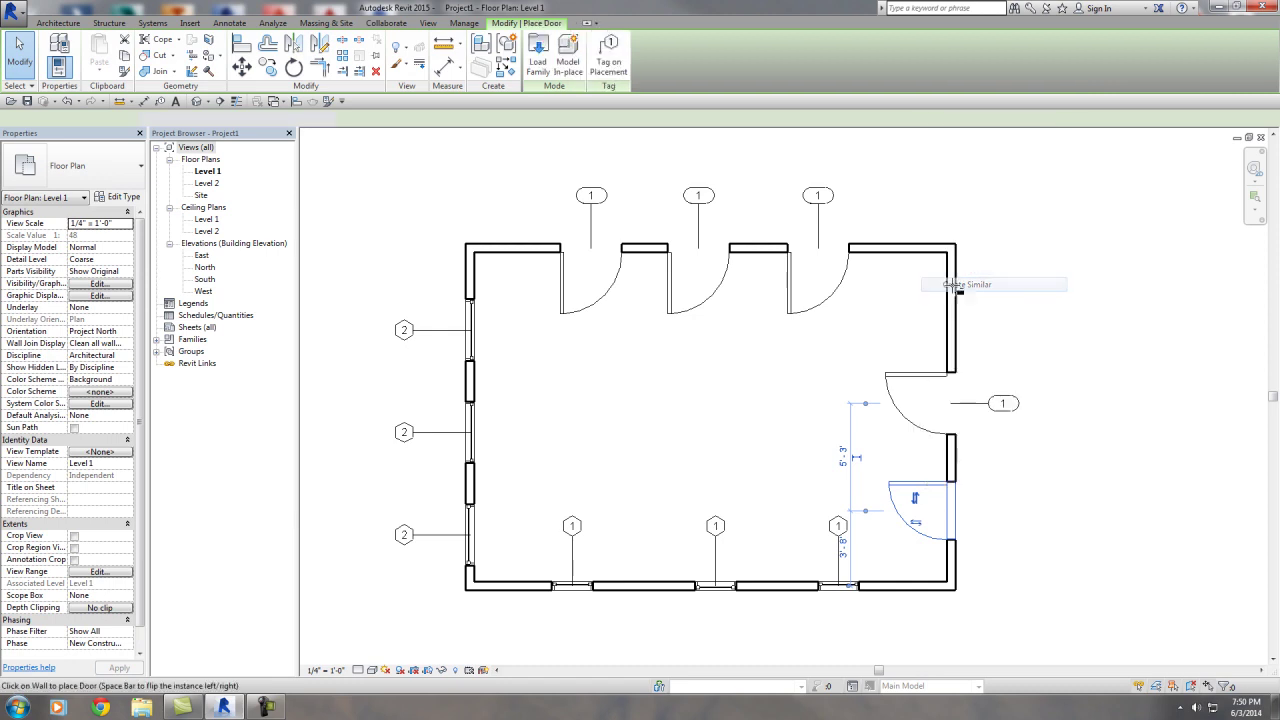
{"action": "middle_click_drag", "start_coordinate": [803, 517], "coordinate": [757, 500]}
{"action": "key", "text": "Escape"}
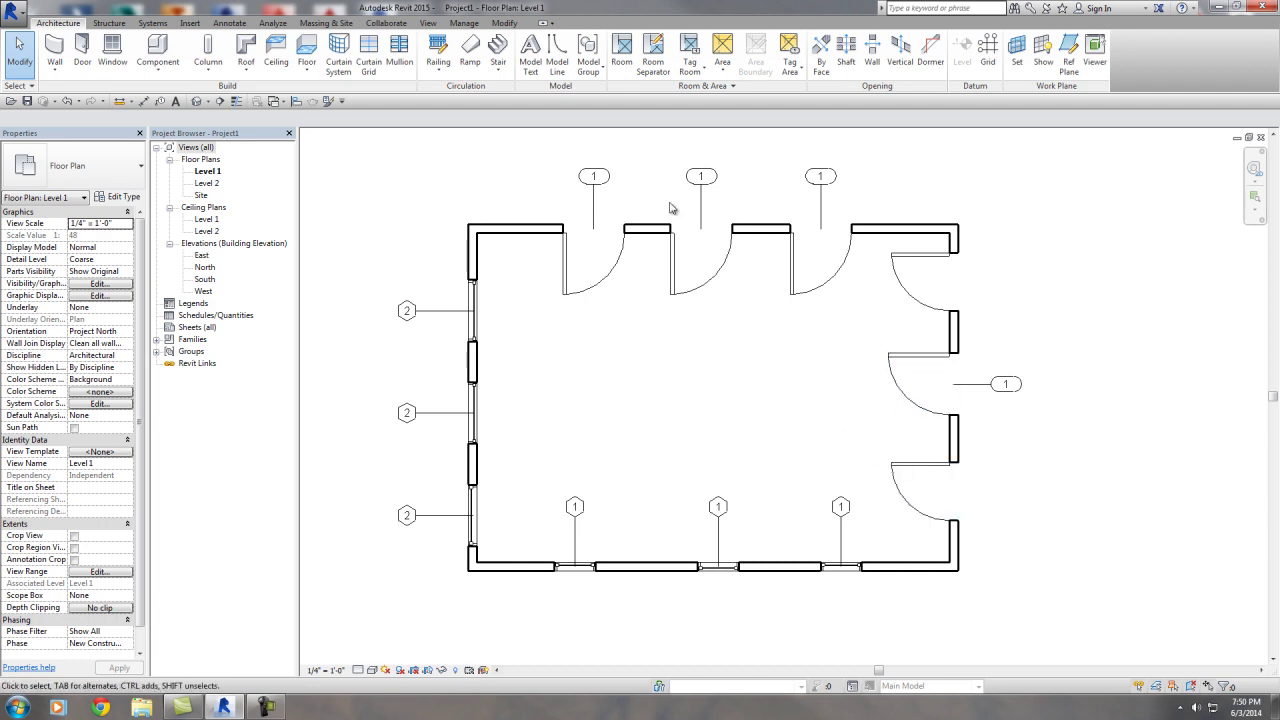
Tag the untagged southern and northern doors in the east wall by category, using horizontal tags with leaders
{"action": "left_click", "coordinate": [229, 22]}
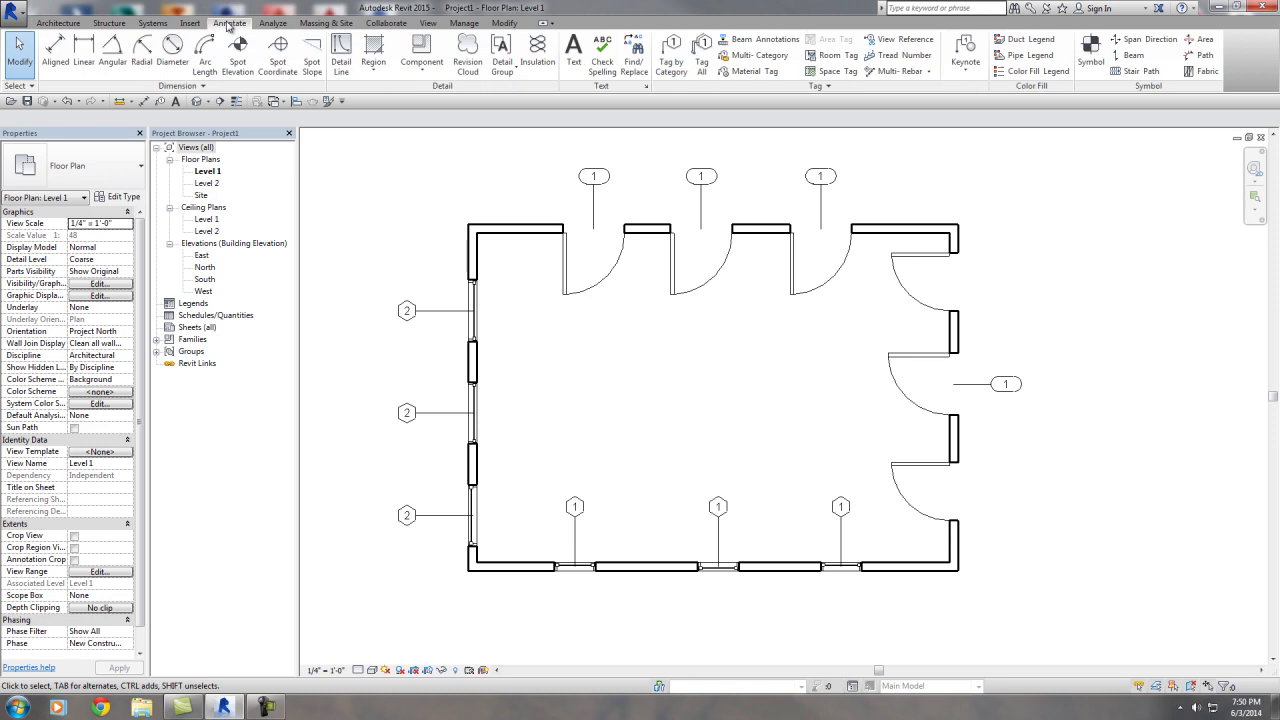
{"action": "left_click", "coordinate": [661, 66]}
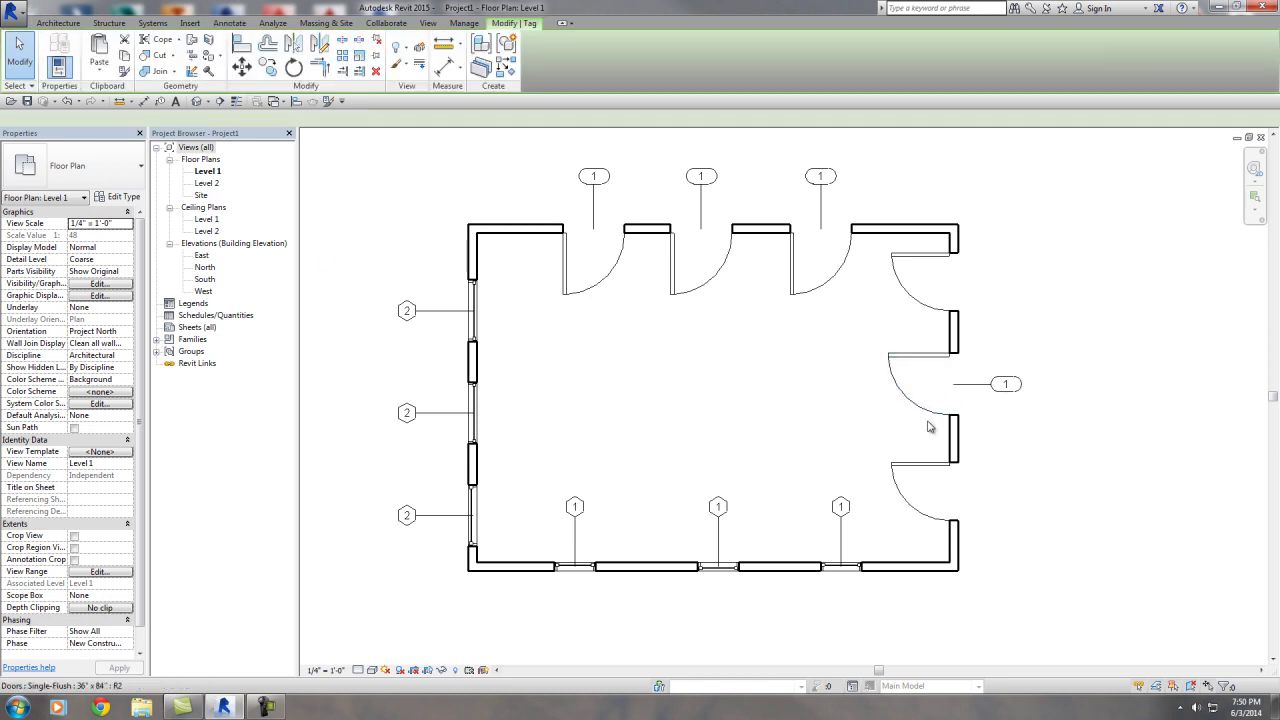
{"action": "left_click", "coordinate": [955, 494]}
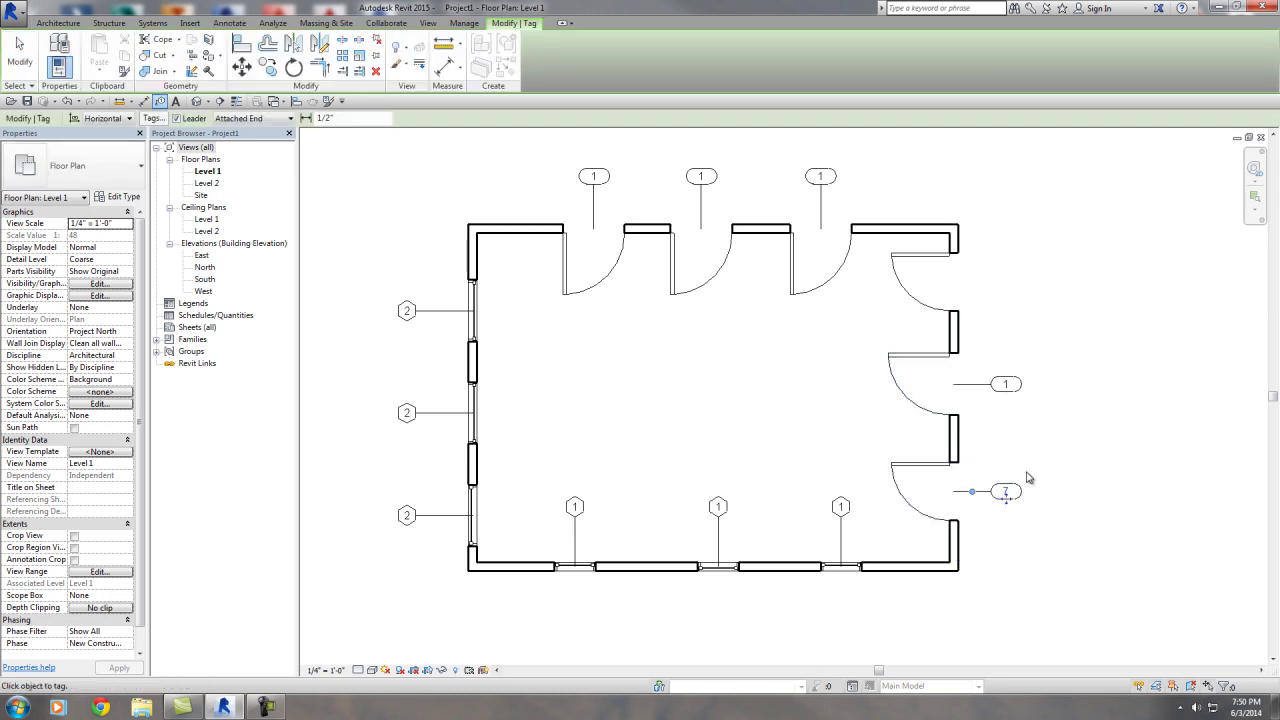
{"action": "left_click", "coordinate": [958, 290]}
{"action": "scroll", "coordinate": [1008, 275], "scroll_direction": "up", "scroll_amount": 2}
{"action": "middle_click_drag", "start_coordinate": [1017, 320], "coordinate": [711, 346]}
{"action": "scroll", "coordinate": [711, 346], "scroll_direction": "down", "scroll_amount": 1}
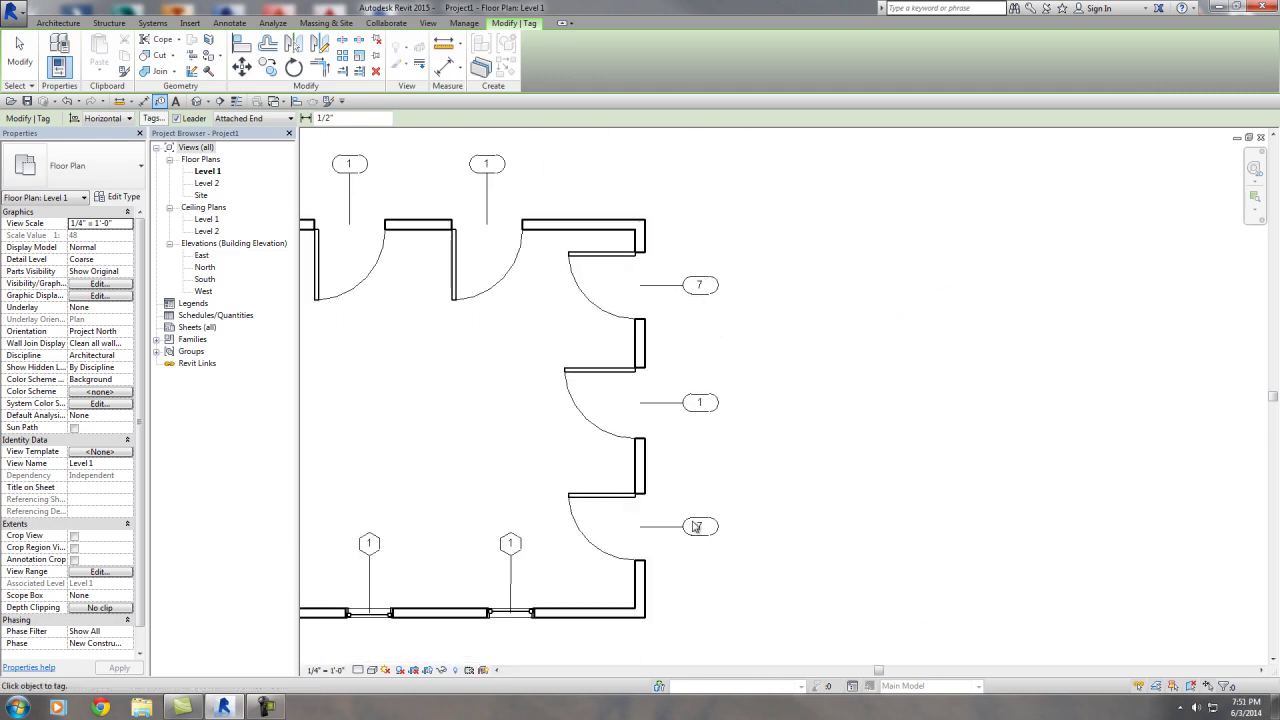
{"action": "key", "text": "Escape"}
{"action": "scroll", "coordinate": [718, 565], "scroll_direction": "up", "scroll_amount": 1}
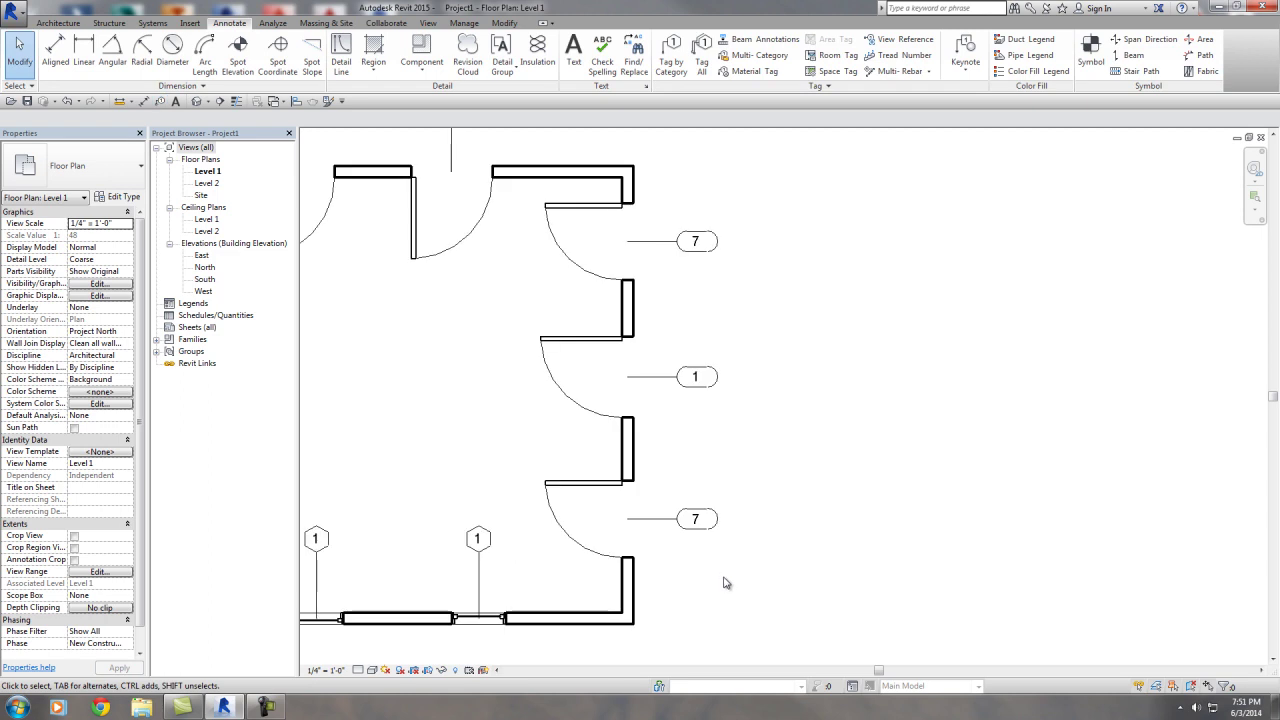
{"action": "double_click", "coordinate": [698, 522]}
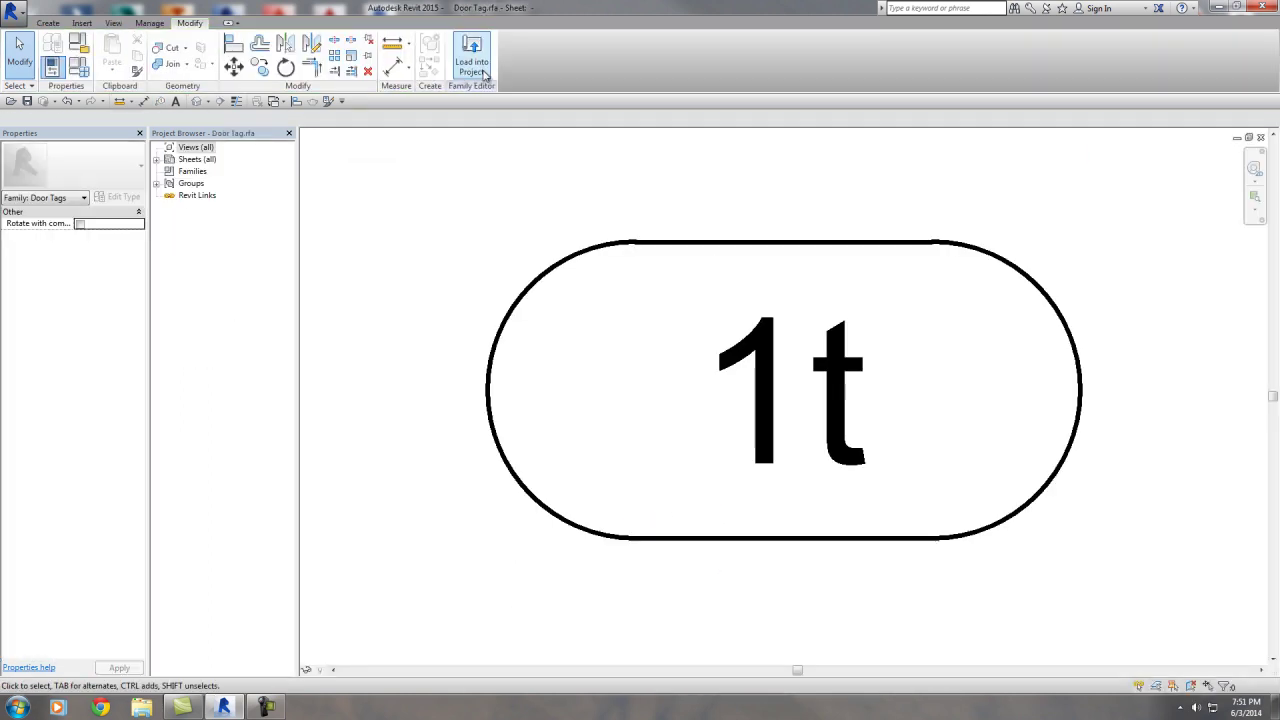
{"action": "left_click", "coordinate": [1261, 140]}
{"action": "left_click", "coordinate": [674, 354]}
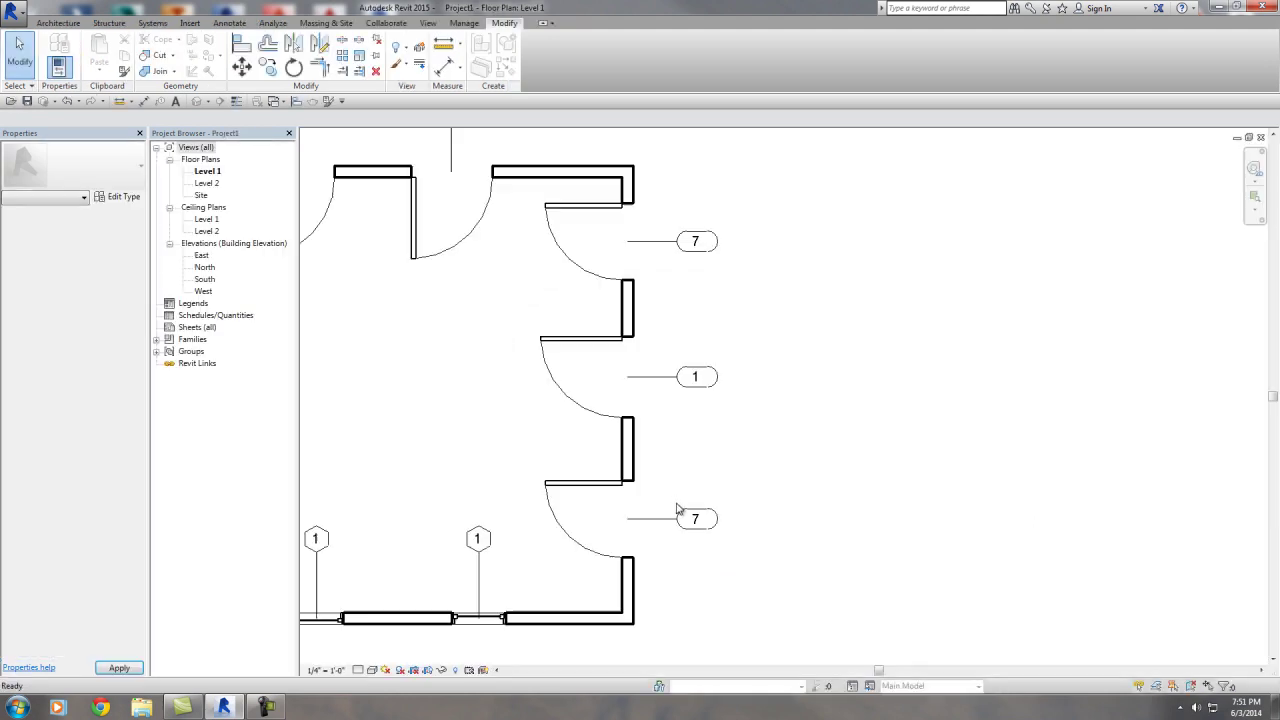
Change the type mark in the southernmost east-wall door's tag to 2 and accept the type parameter change
{"action": "left_click", "coordinate": [686, 517]}
{"action": "left_click", "coordinate": [685, 519]}
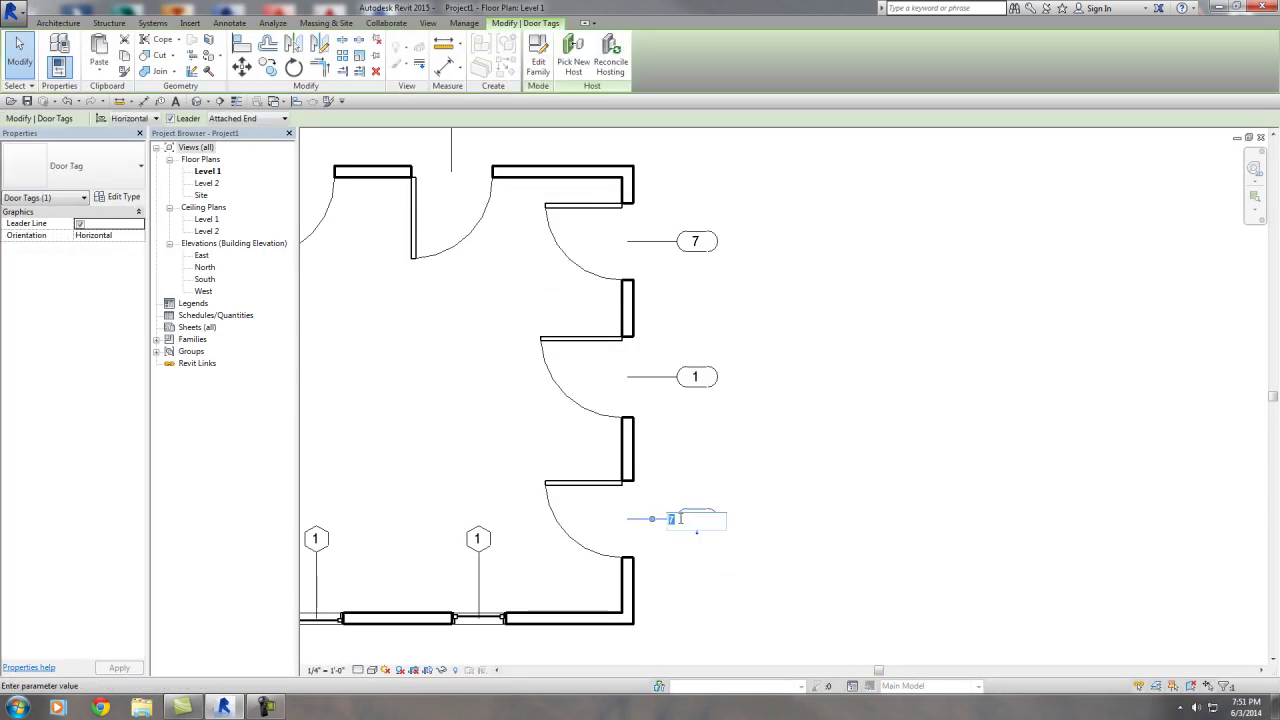
{"action": "key", "text": "BackSpace"}
{"action": "left_click", "coordinate": [783, 466]}
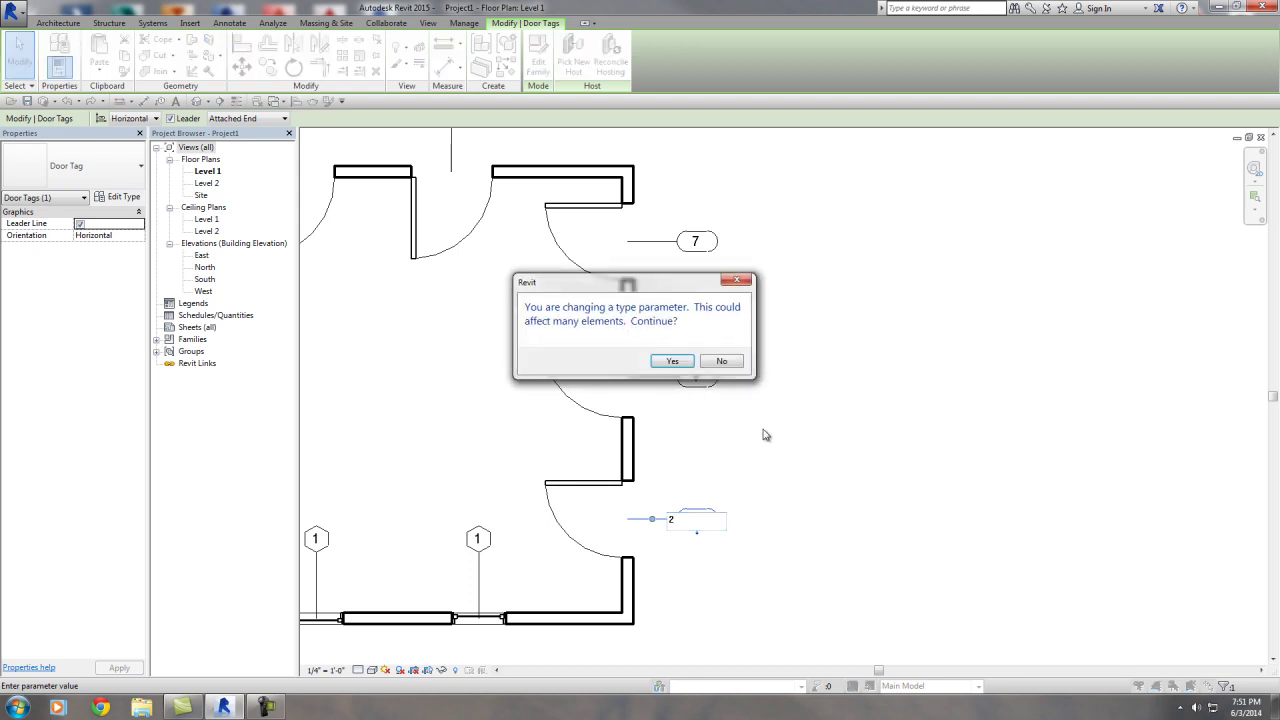
{"action": "left_click", "coordinate": [671, 362]}
{"action": "left_click", "coordinate": [930, 406]}
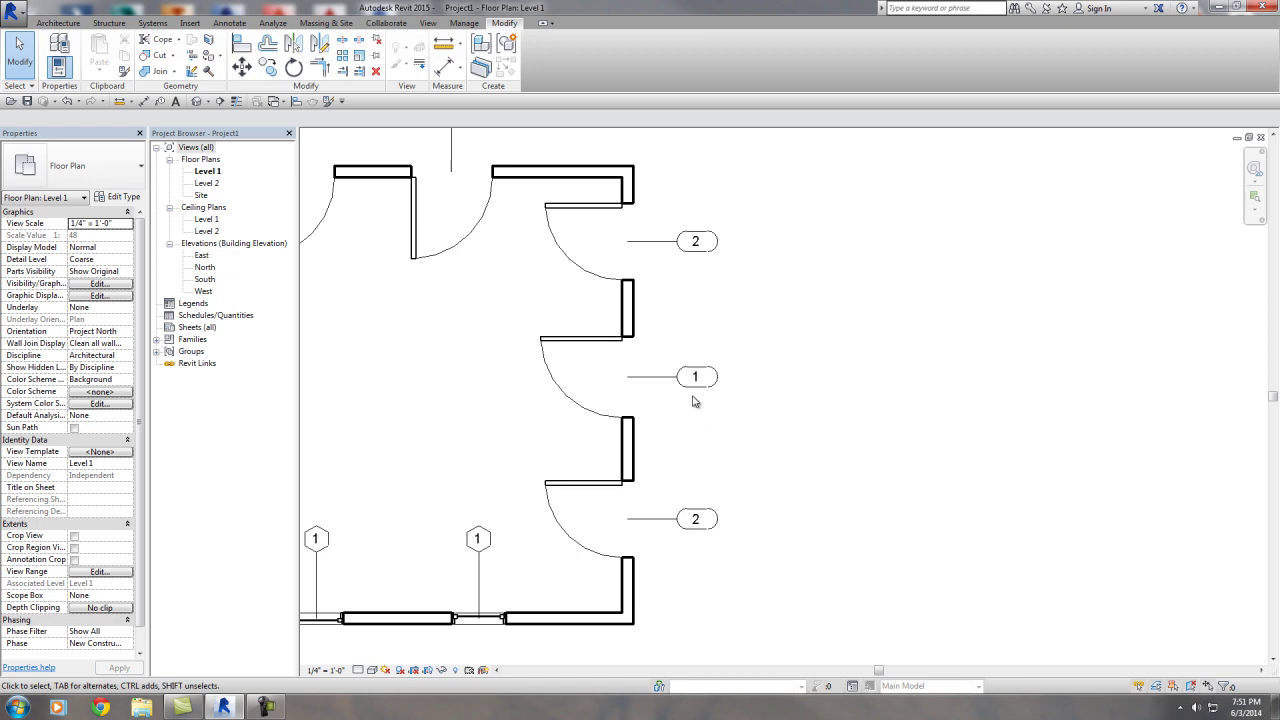
{"action": "middle_click_drag", "start_coordinate": [516, 179], "coordinate": [718, 249]}
{"action": "middle_click_drag", "start_coordinate": [447, 205], "coordinate": [866, 208]}
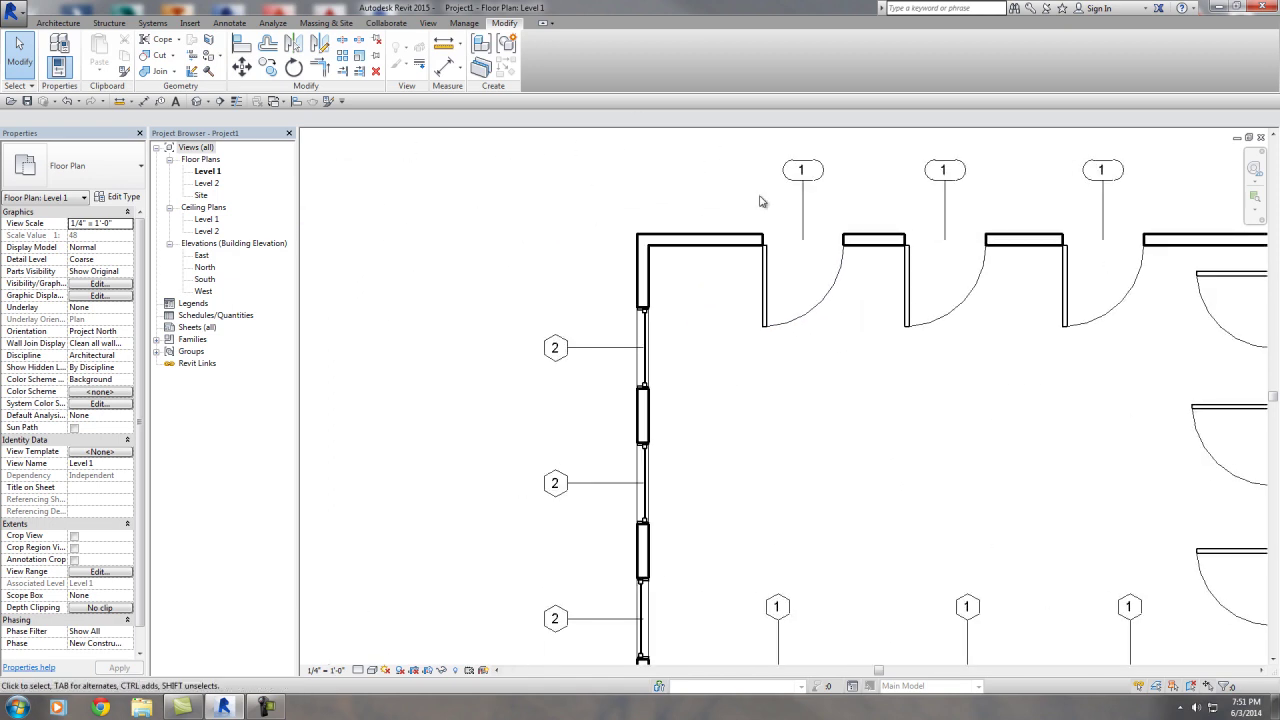
{"action": "scroll", "coordinate": [543, 386], "scroll_direction": "down", "scroll_amount": 2}
{"action": "middle_click_drag", "start_coordinate": [543, 386], "coordinate": [503, 403]}
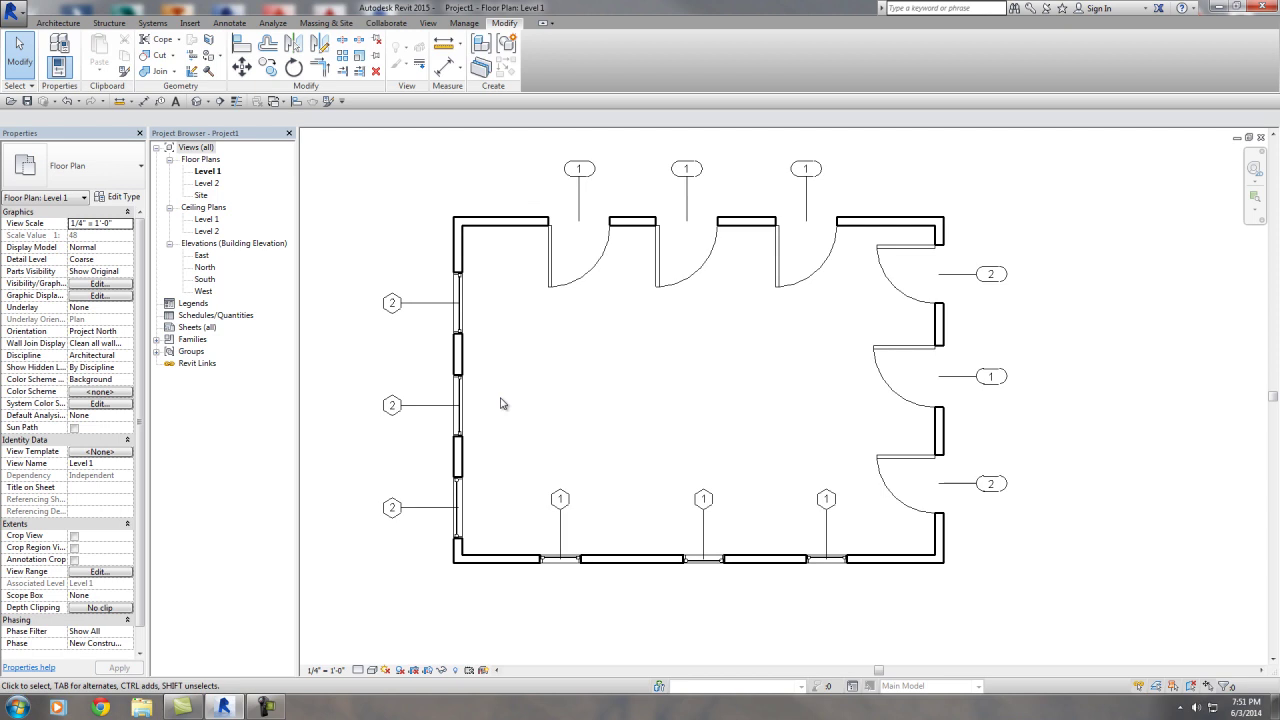